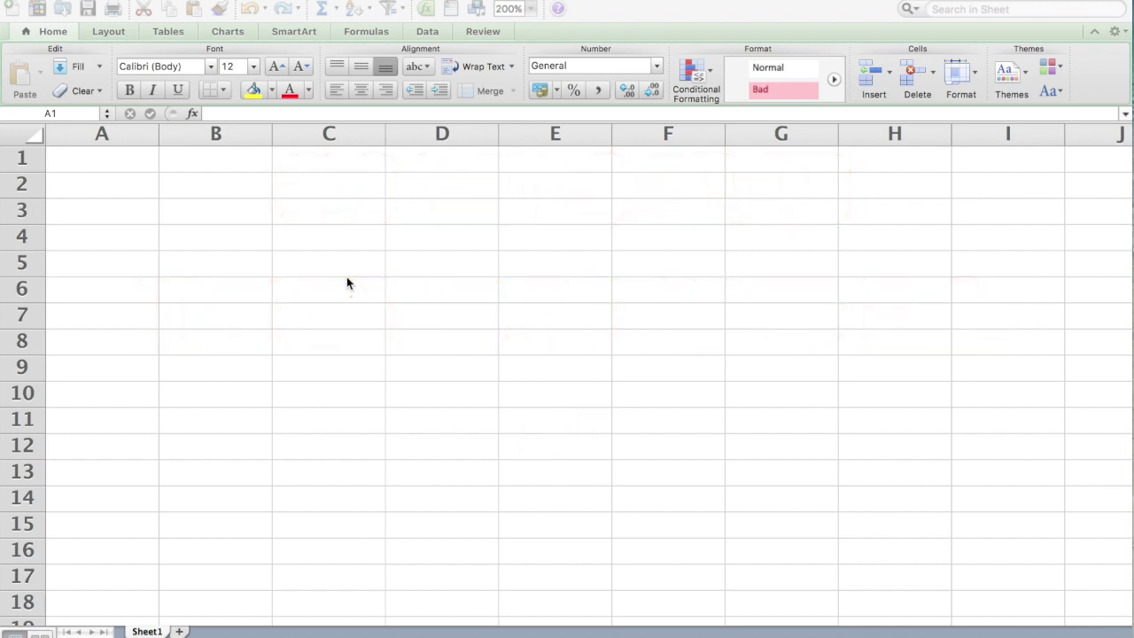
# - Enter the formula text "FV = PV * (1+Y) ^N" in cell B1 and fit column B's width to it
pyautogui.click(198, 157)
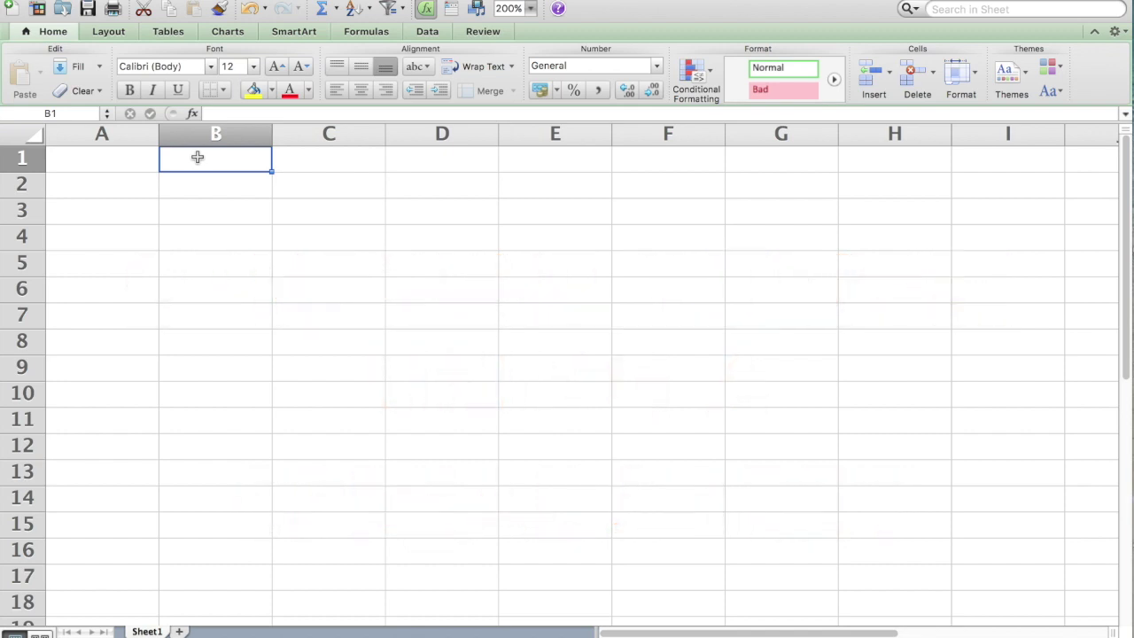
pyautogui.write('FV =')
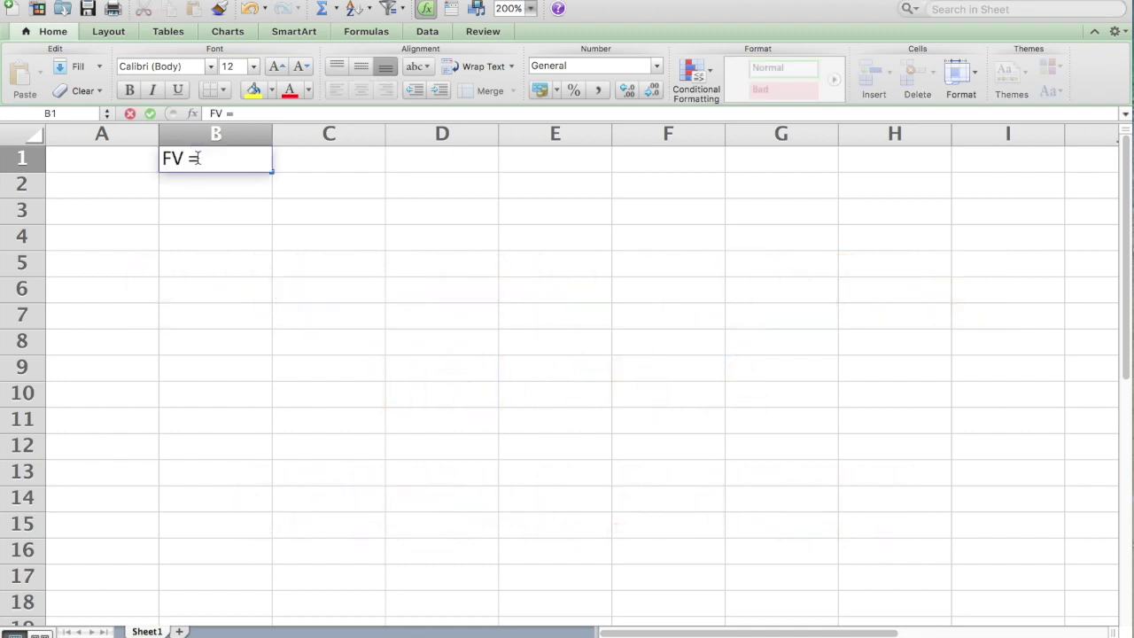
pyautogui.write(' PV * (1+Y')
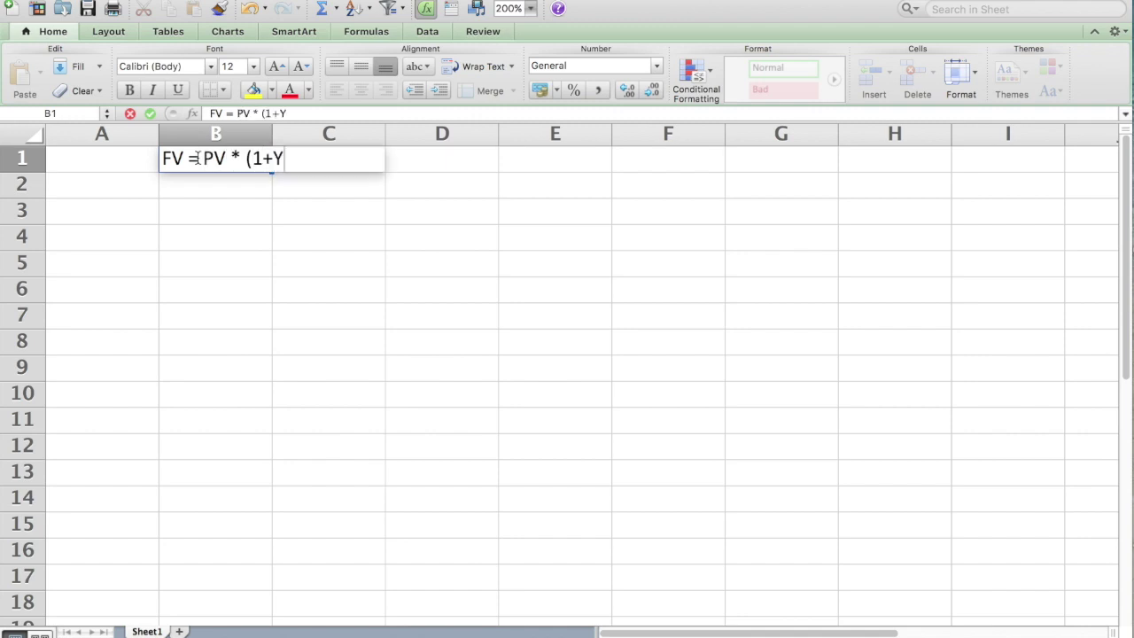
pyautogui.write(') ^N')
pyautogui.press('Return')
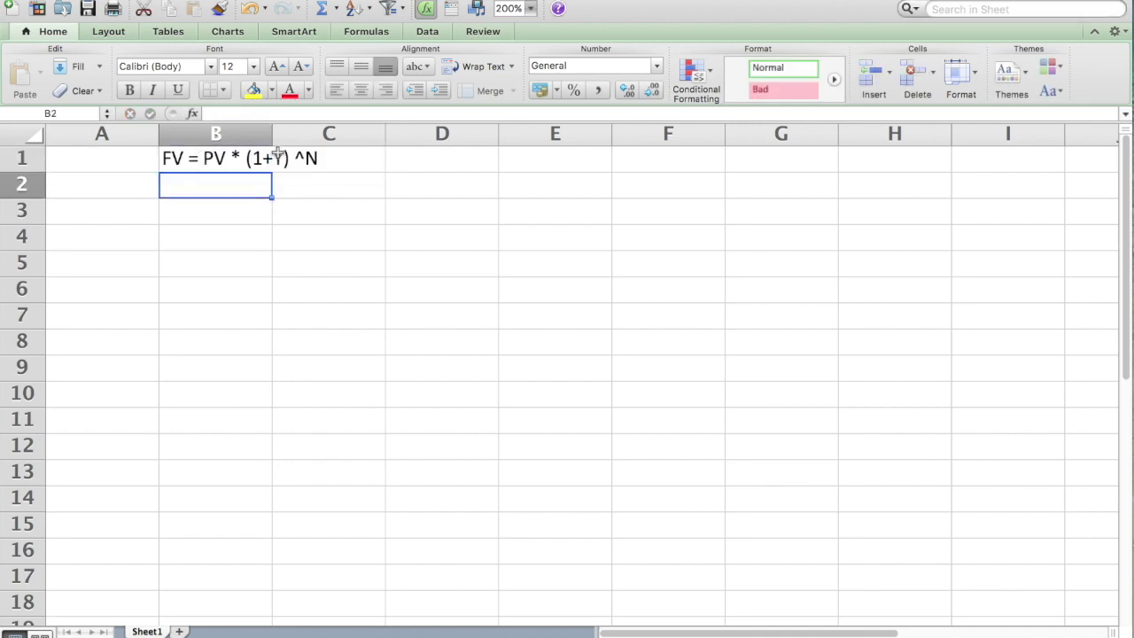
pyautogui.doubleClick(272, 133)
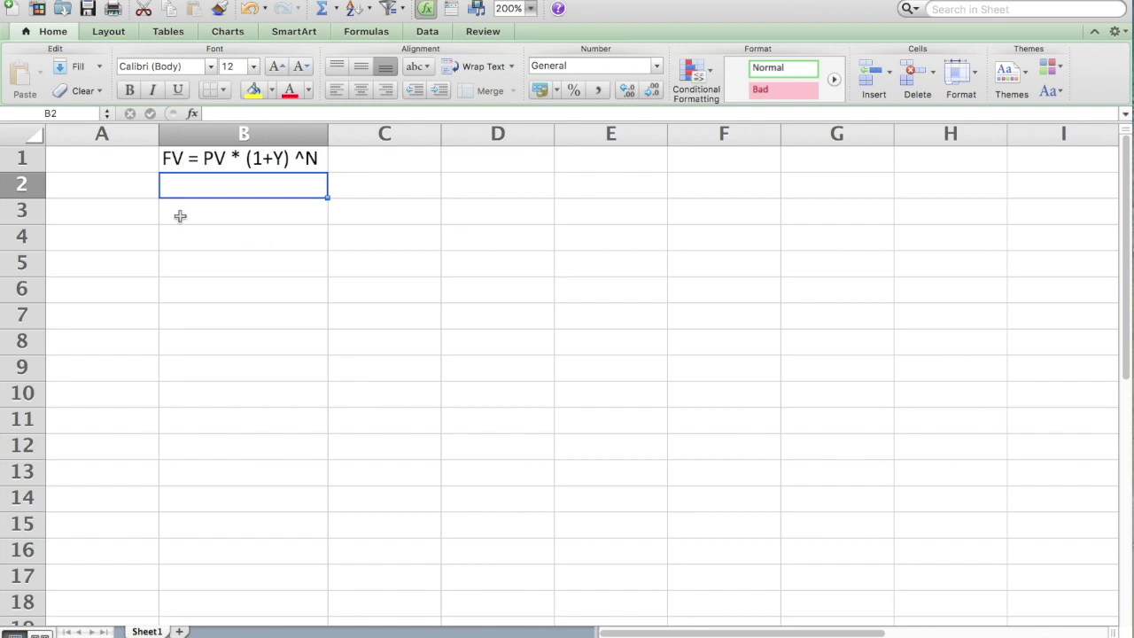
# - Enter the labels MONEY TODAY in cell A3 and FUTURE MONEY in cell A4
pyautogui.click(103, 217)
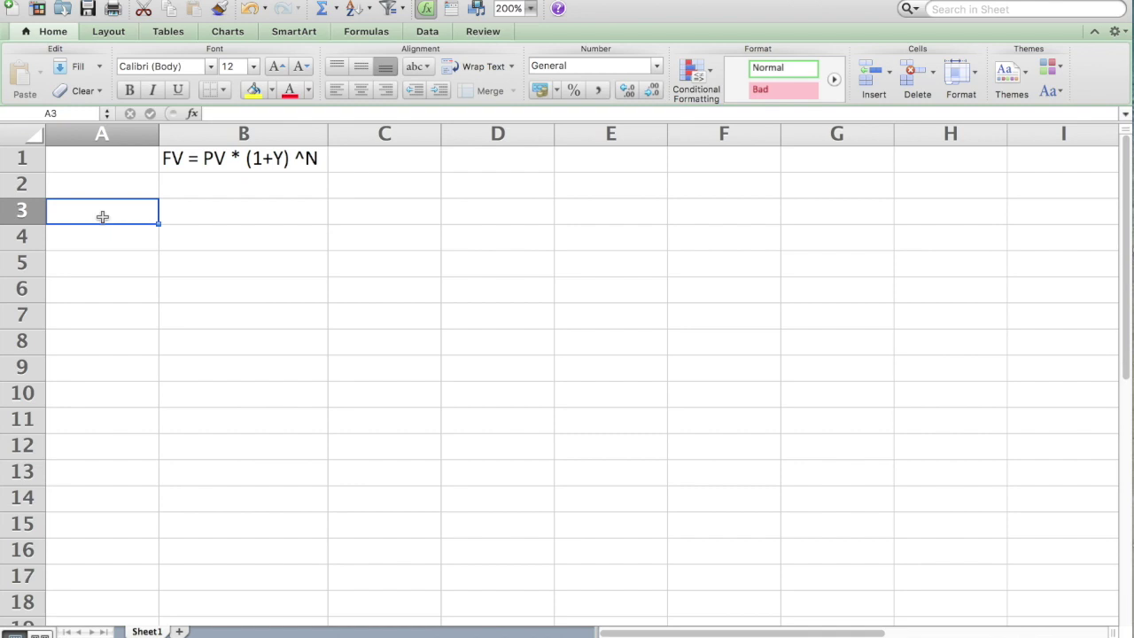
pyautogui.write('money')
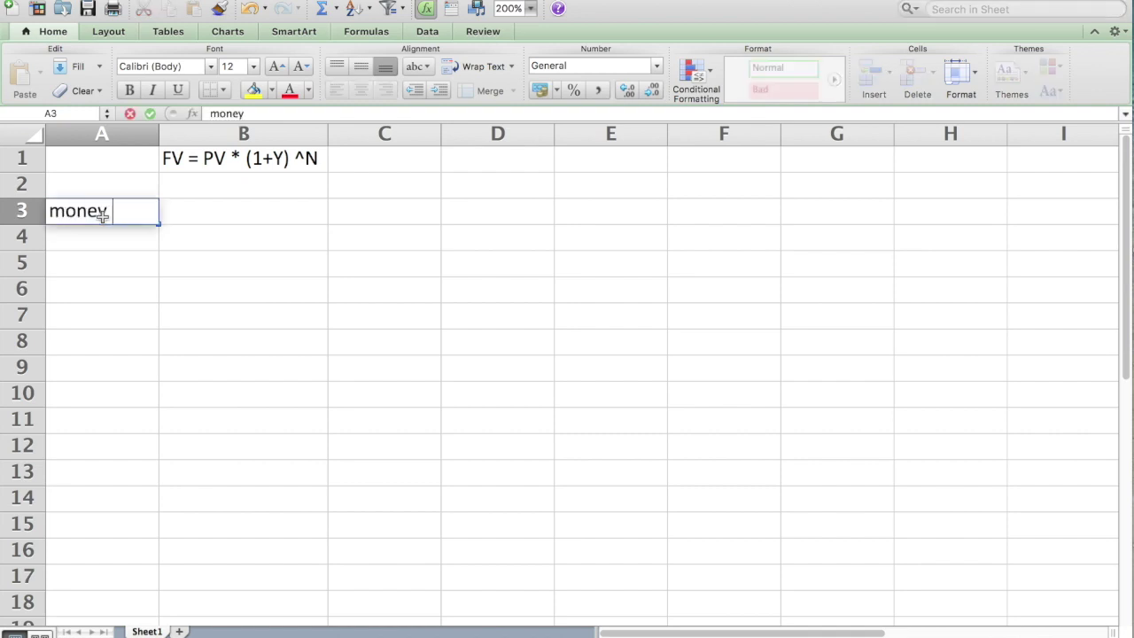
pyautogui.press('BackSpace')
pyautogui.press('BackSpace')
pyautogui.press('BackSpace')
pyautogui.press('BackSpace')
pyautogui.press('BackSpace')
pyautogui.write('MONEY TODAY')
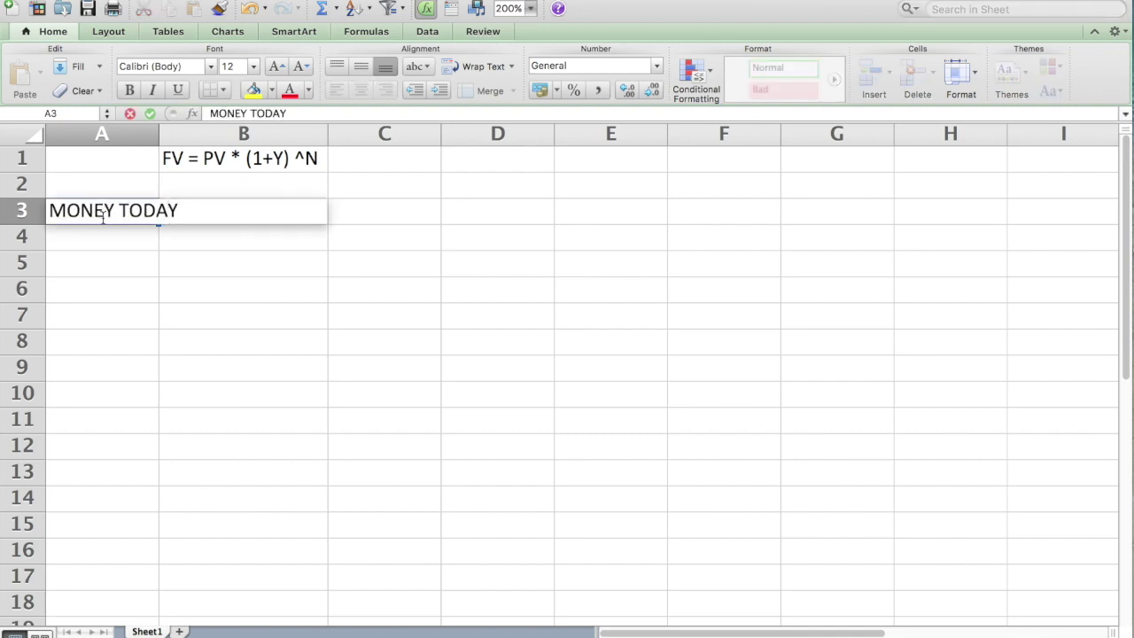
pyautogui.press('Return')
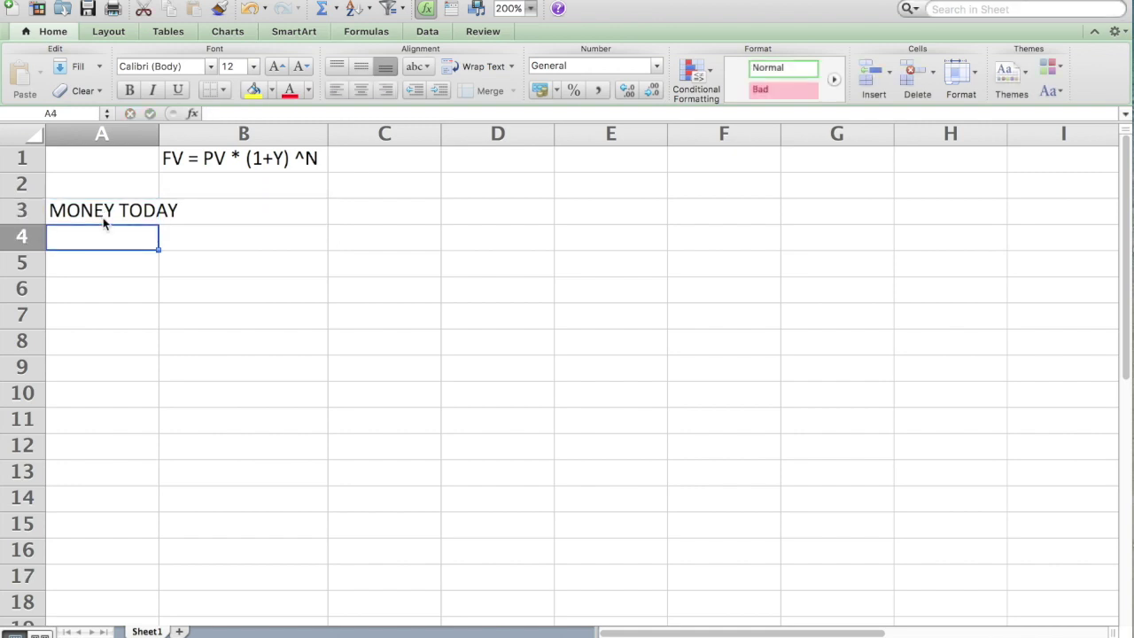
pyautogui.write('FUTURE')
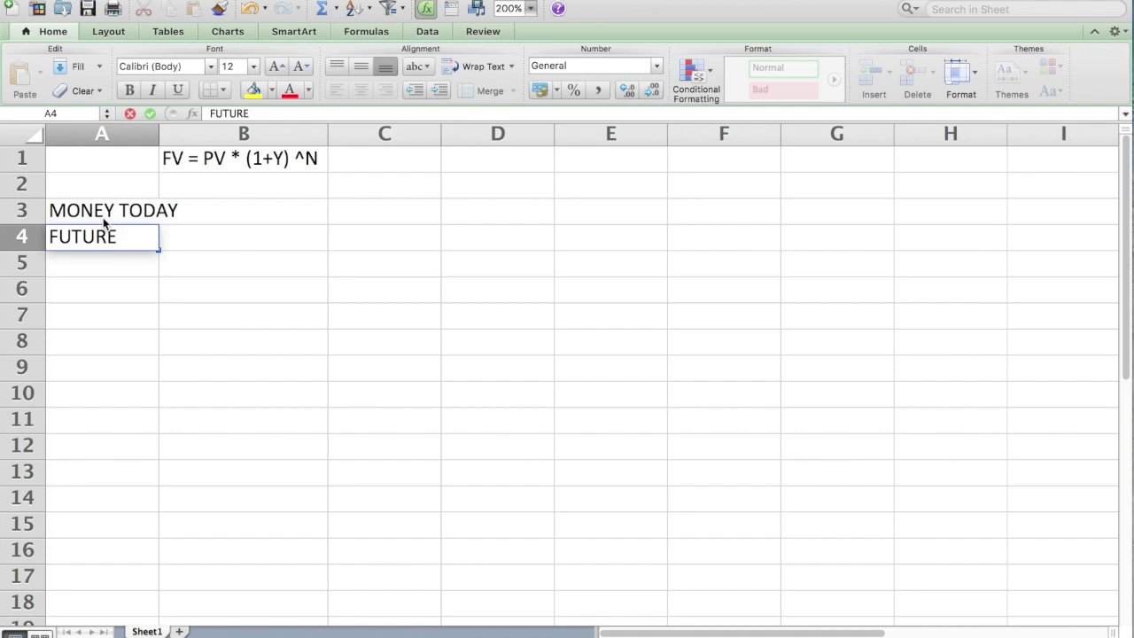
pyautogui.write(' MONEY')
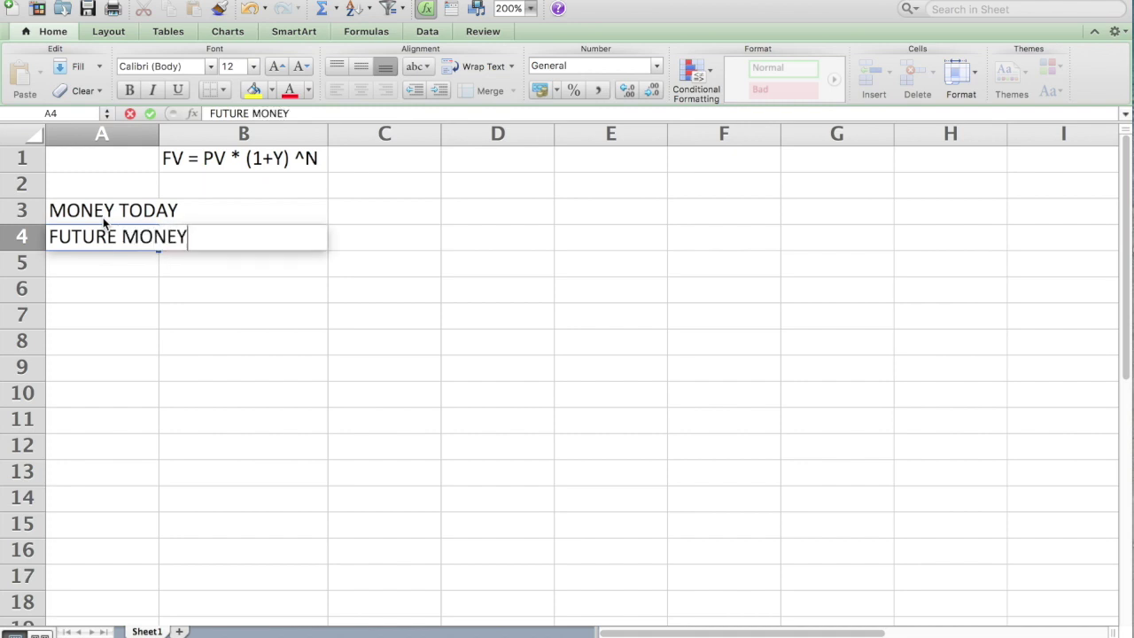
pyautogui.press('Return')
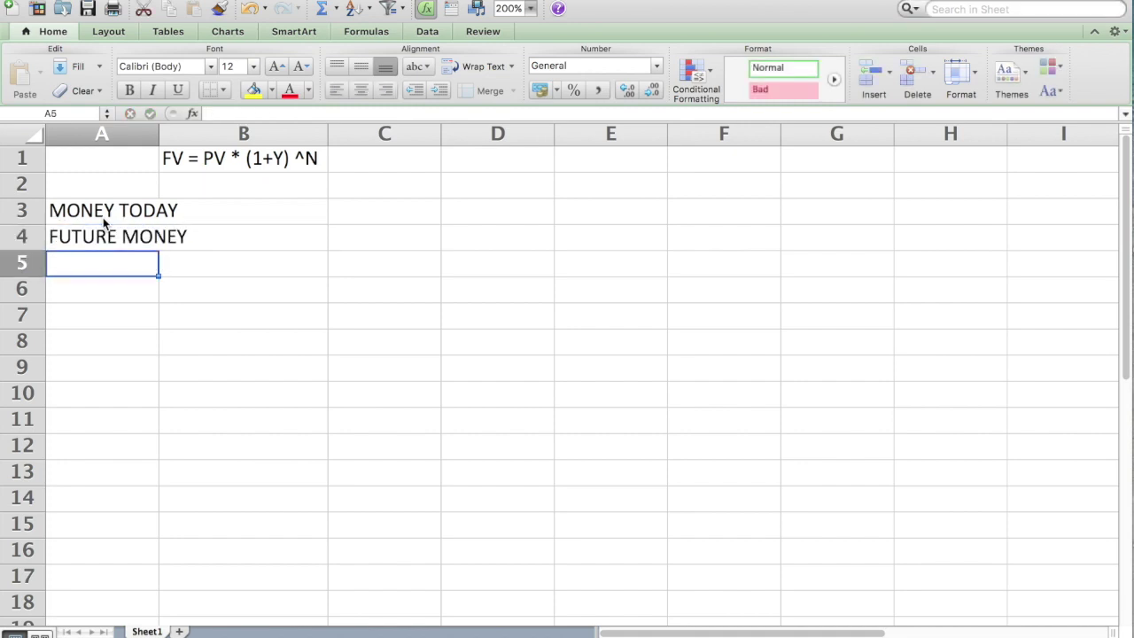
# - Enter the labels YIELD in A5 and TIME in A6, and widen column A to fit its labels
pyautogui.write('Y')
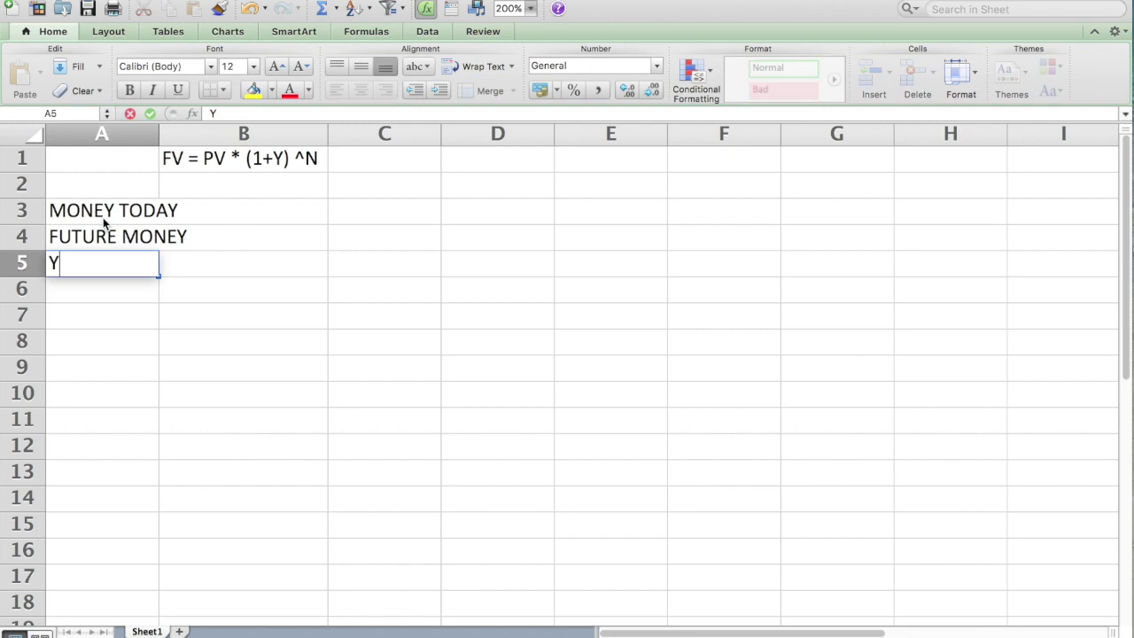
pyautogui.write('IEL')
pyautogui.press('BackSpace')
pyautogui.write('ELD')
pyautogui.press('Return')
pyautogui.write('TIME')
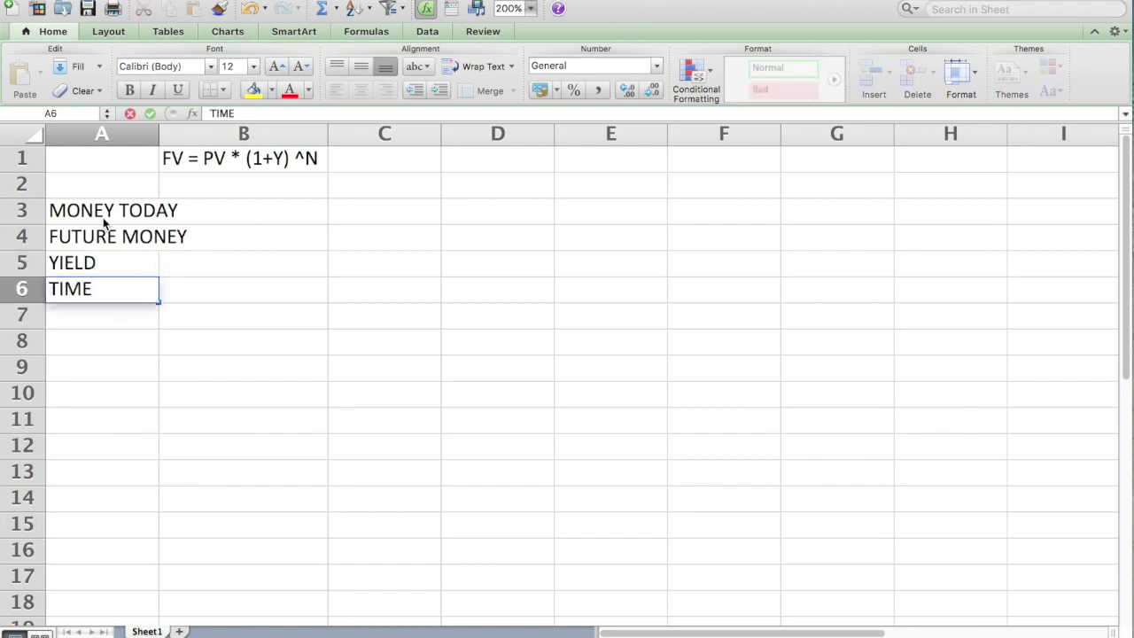
pyautogui.press('Return')
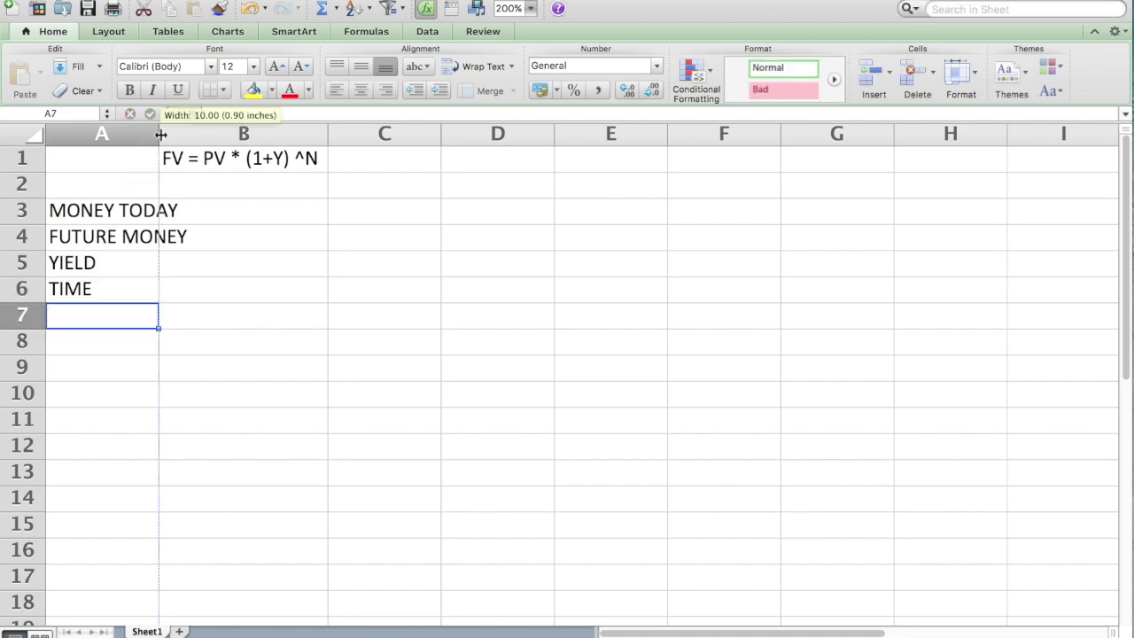
pyautogui.moveTo(160, 133); pyautogui.dragTo(197, 134)
# - Enter the descriptions PRESENT VALUE in cell B3 and FUTURE VALUE in cell B4
pyautogui.click(301, 212)
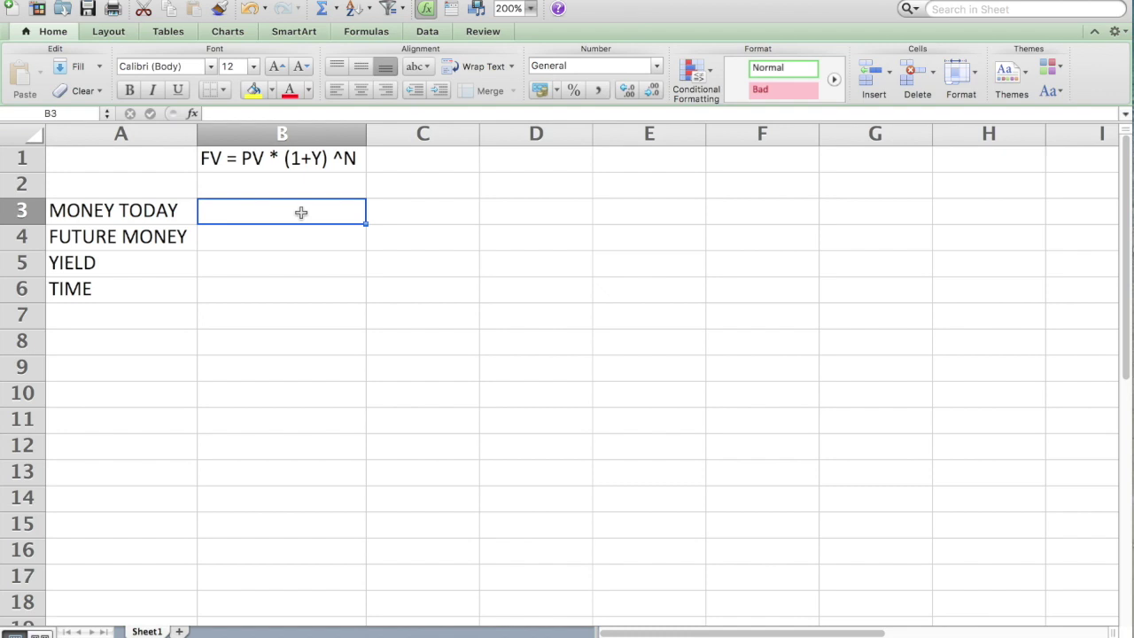
pyautogui.write('PRESENT VALUE')
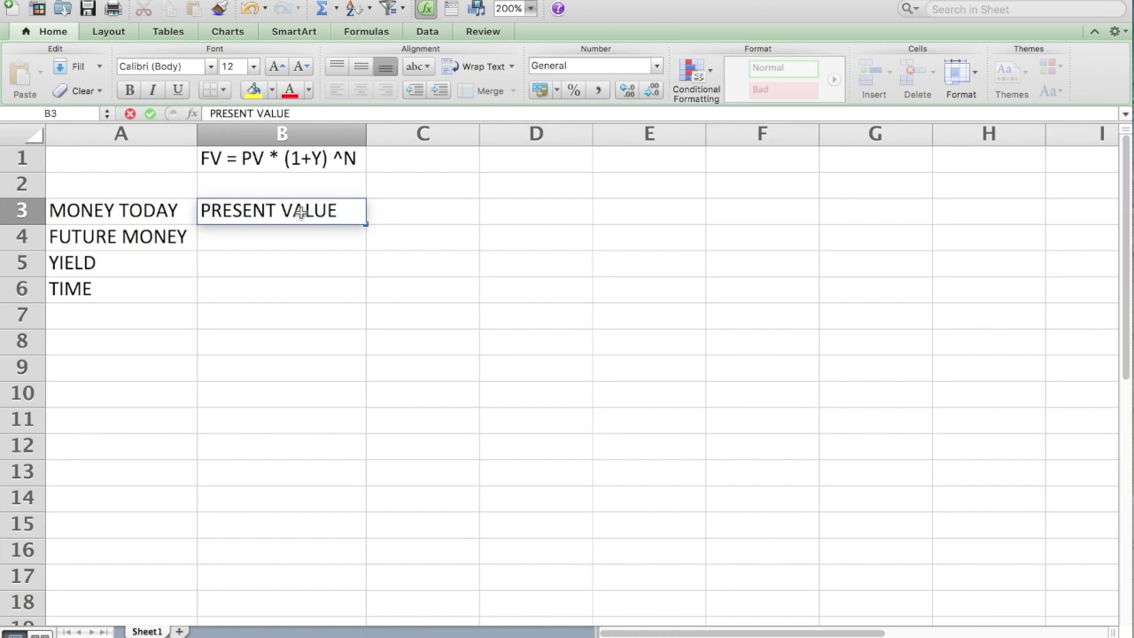
pyautogui.press('Return')
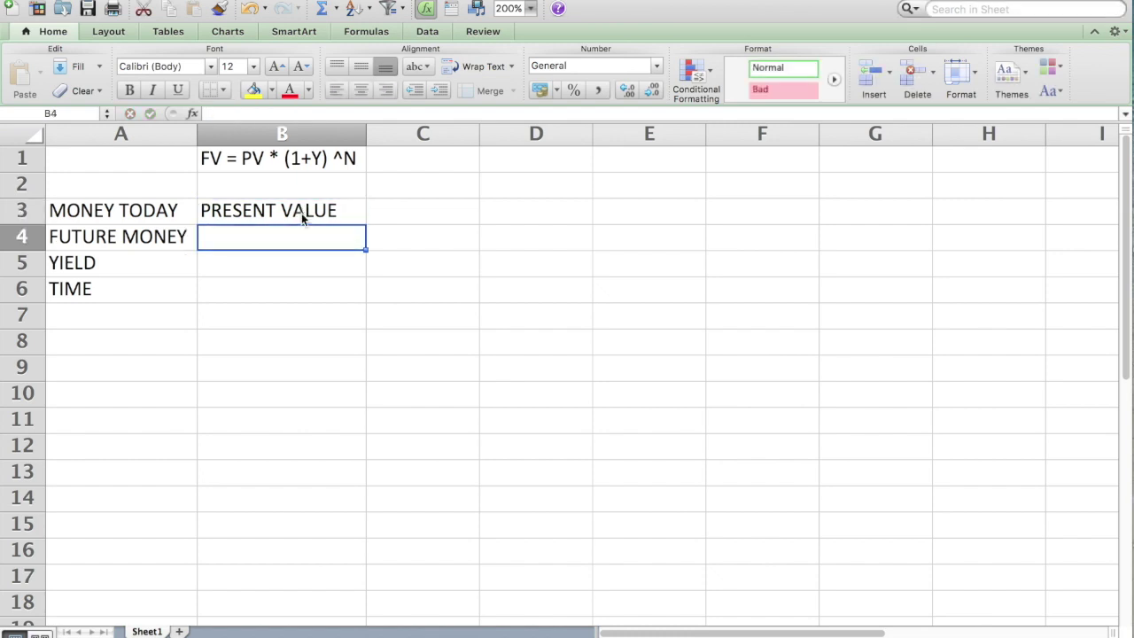
pyautogui.write('FUTRE')
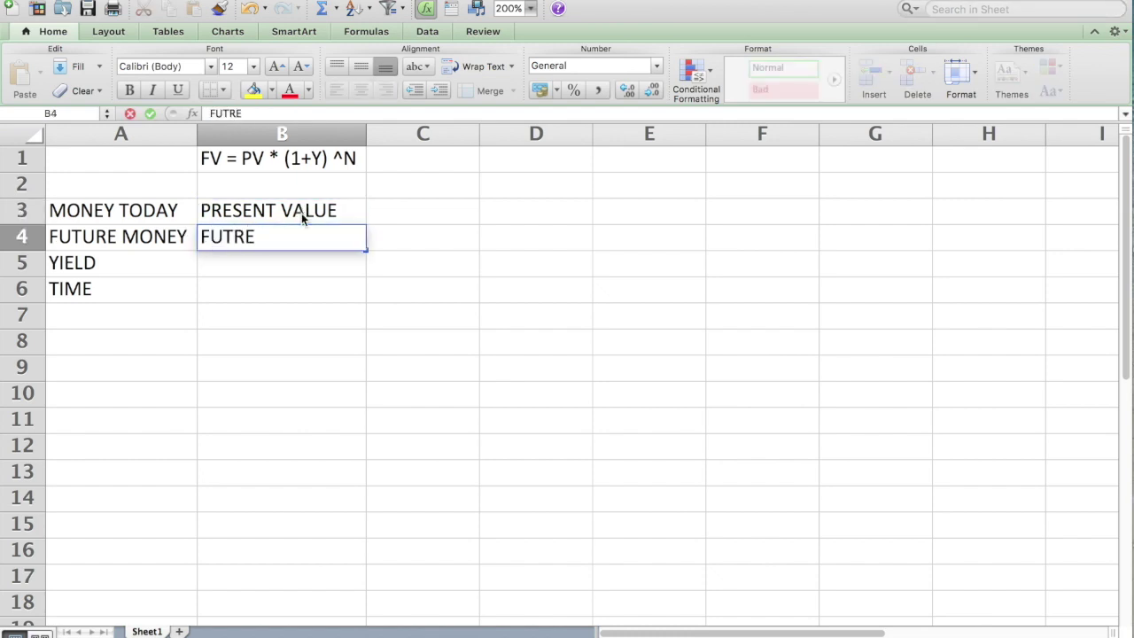
pyautogui.press('BackSpace')
pyautogui.press('BackSpace')
pyautogui.write('URE VALUE')
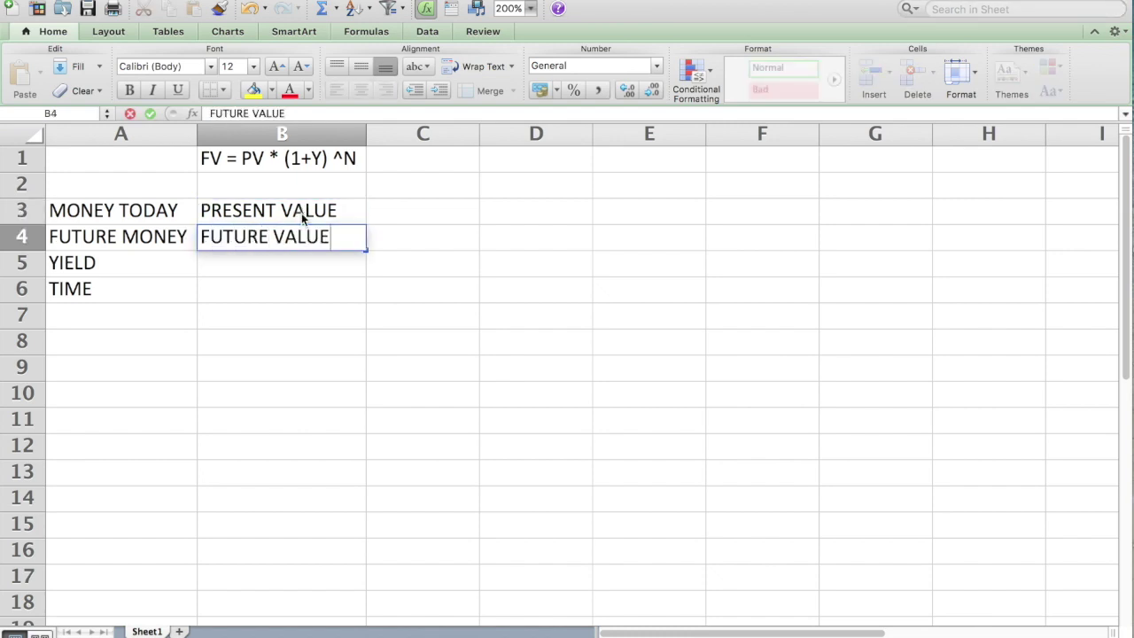
pyautogui.press('Return')
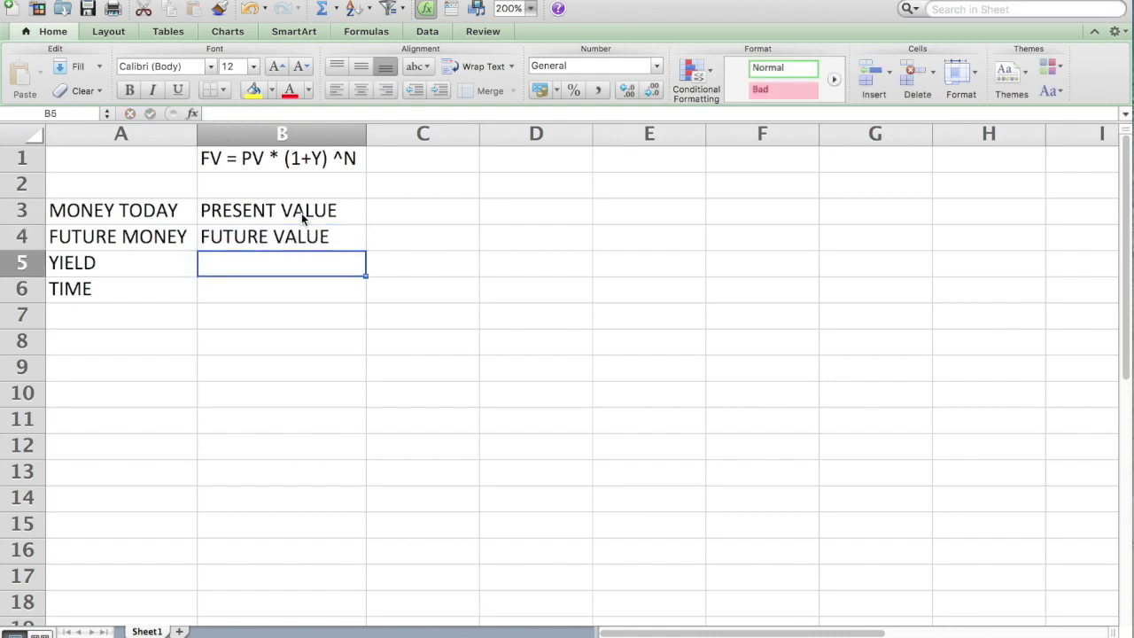
# - Enter "INTEREST RATE, IRR, RETURN %" in B5 and YEARS in B6, and widen column B to fit the text
pyautogui.write('INTE')
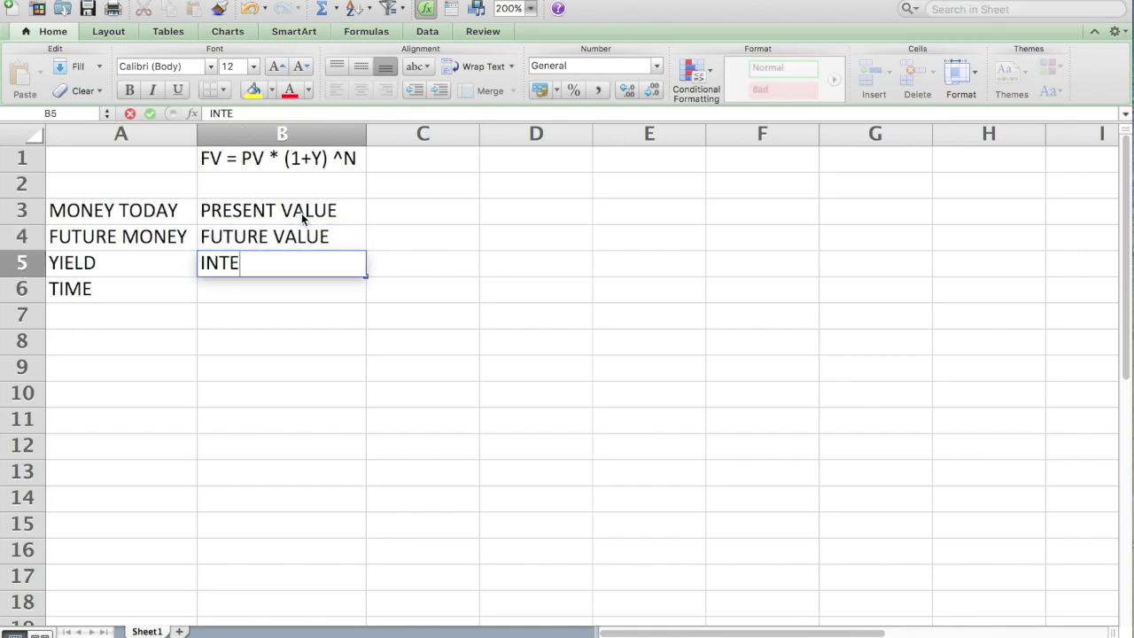
pyautogui.write('REST RATE, IRR,')
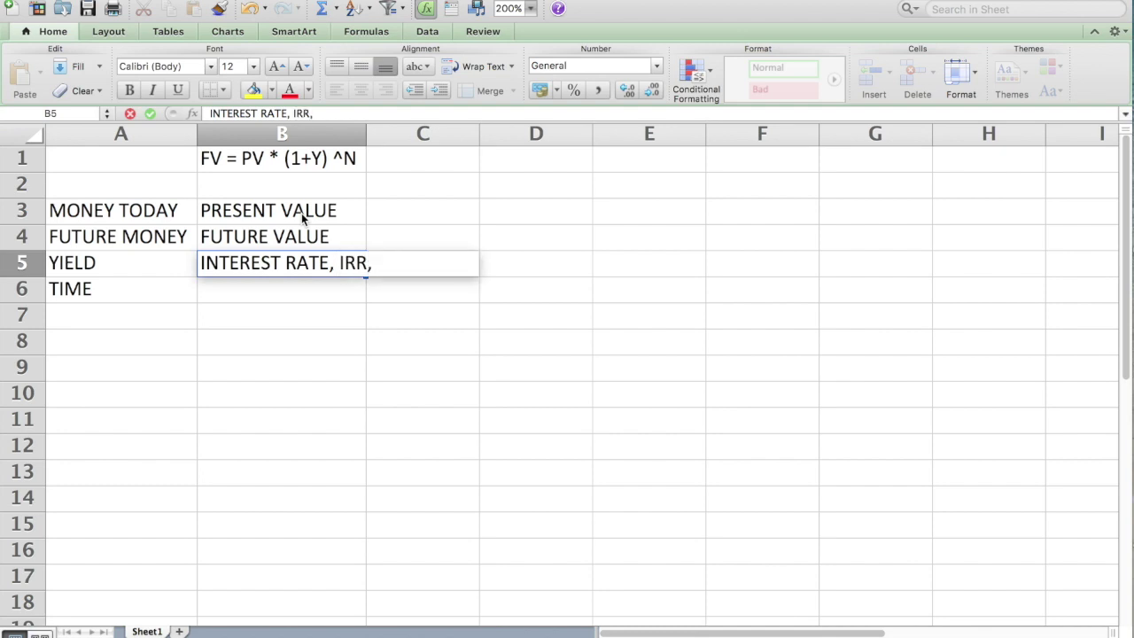
pyautogui.write(' RETURN %')
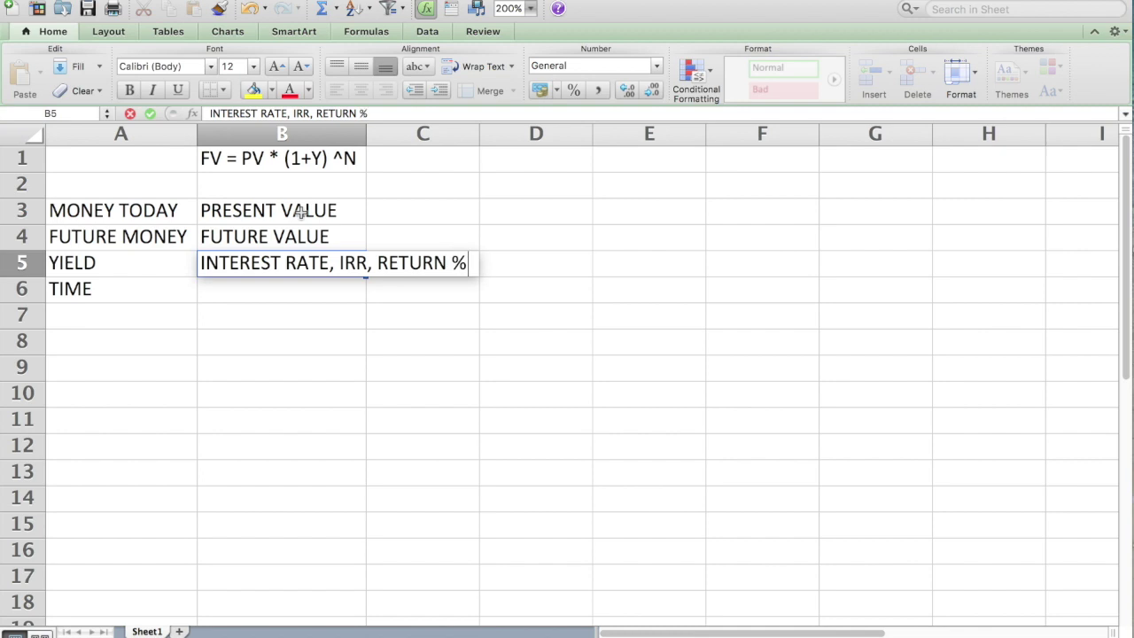
pyautogui.press('Return')
pyautogui.write('YEARS')
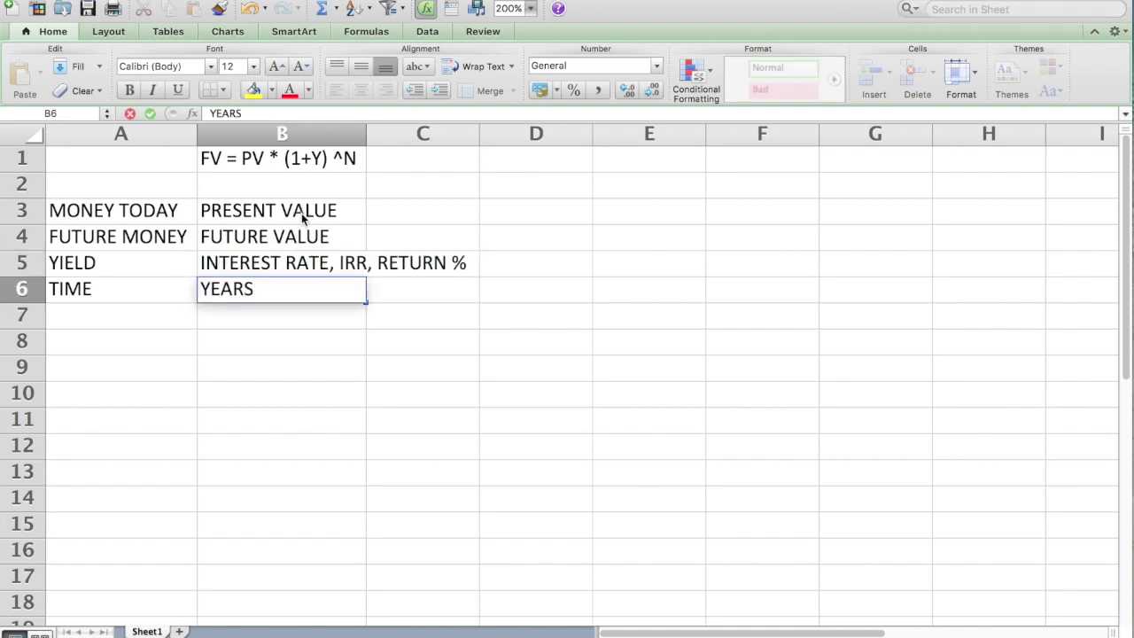
pyautogui.press('Tab')
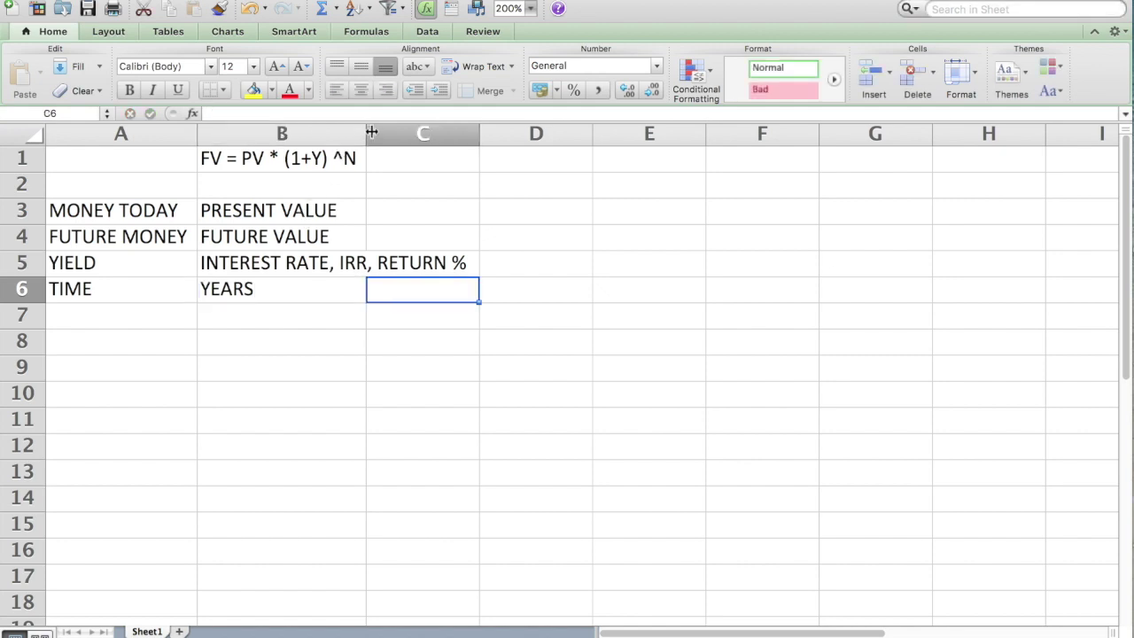
pyautogui.moveTo(367, 133); pyautogui.dragTo(481, 142)
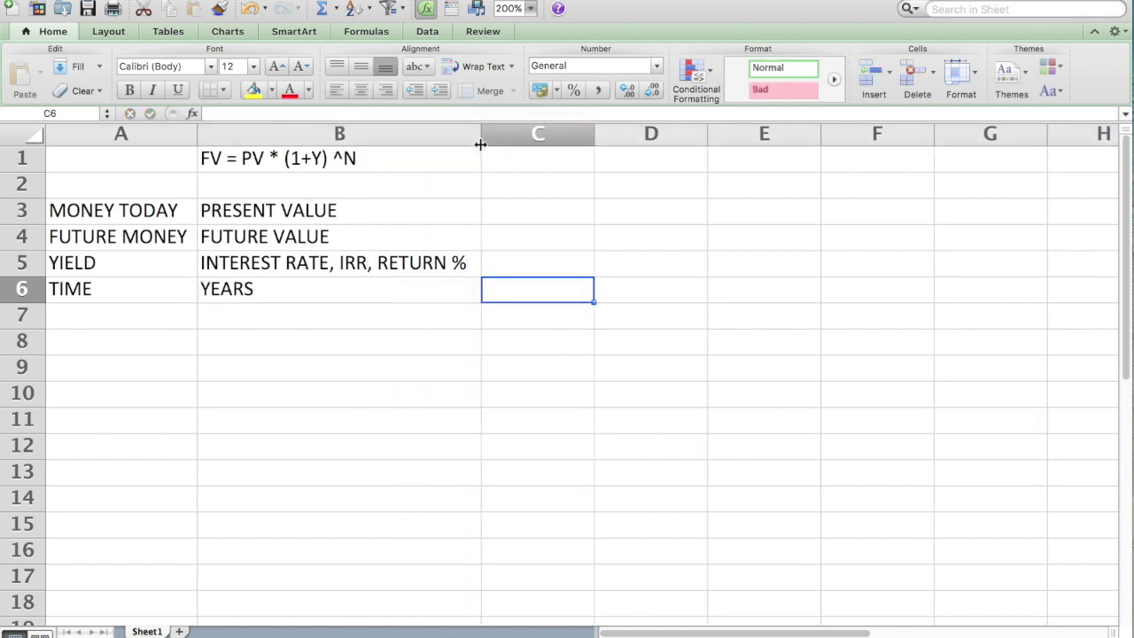
# - Enter the symbols PV in cell C3 and FV in cell C4 beside the present and future value descriptions
pyautogui.click(516, 208)
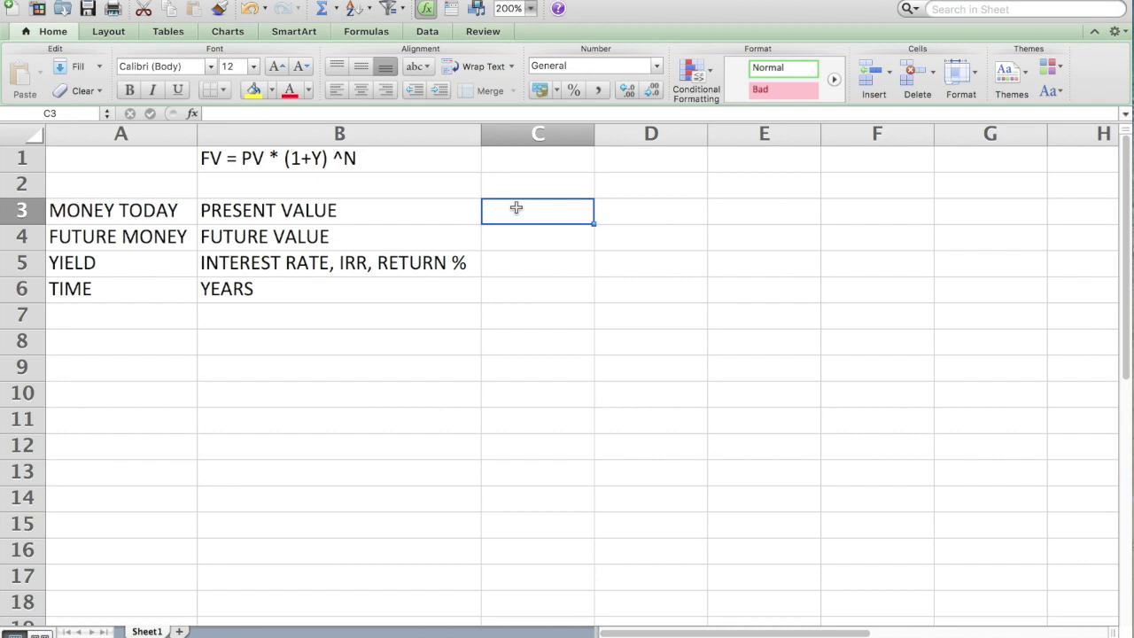
pyautogui.click(413, 157)
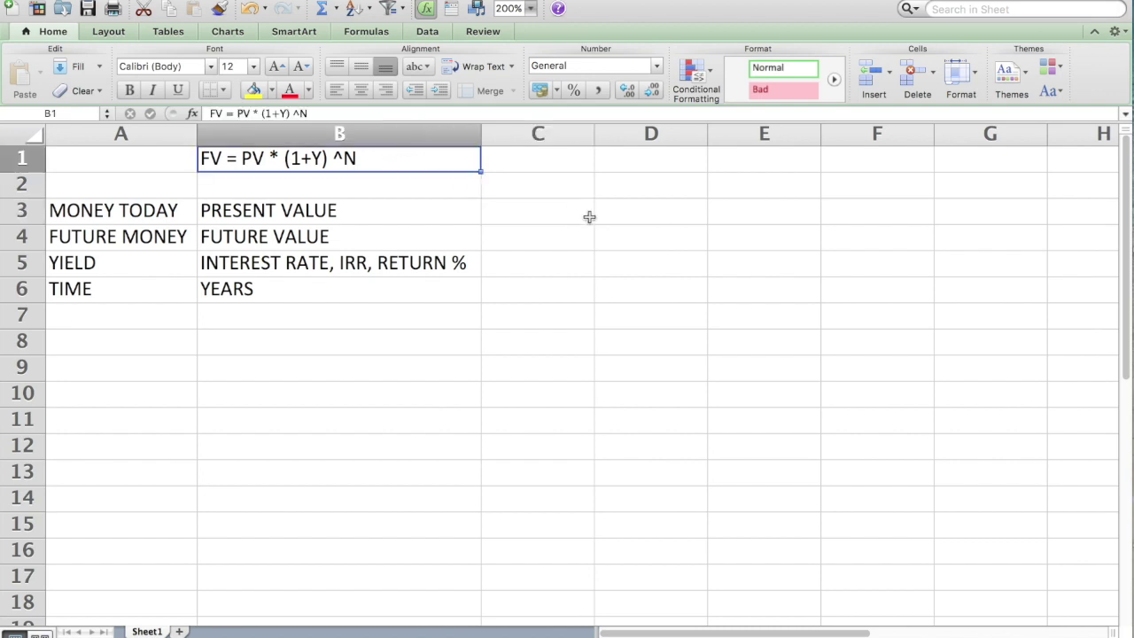
pyautogui.click(557, 214)
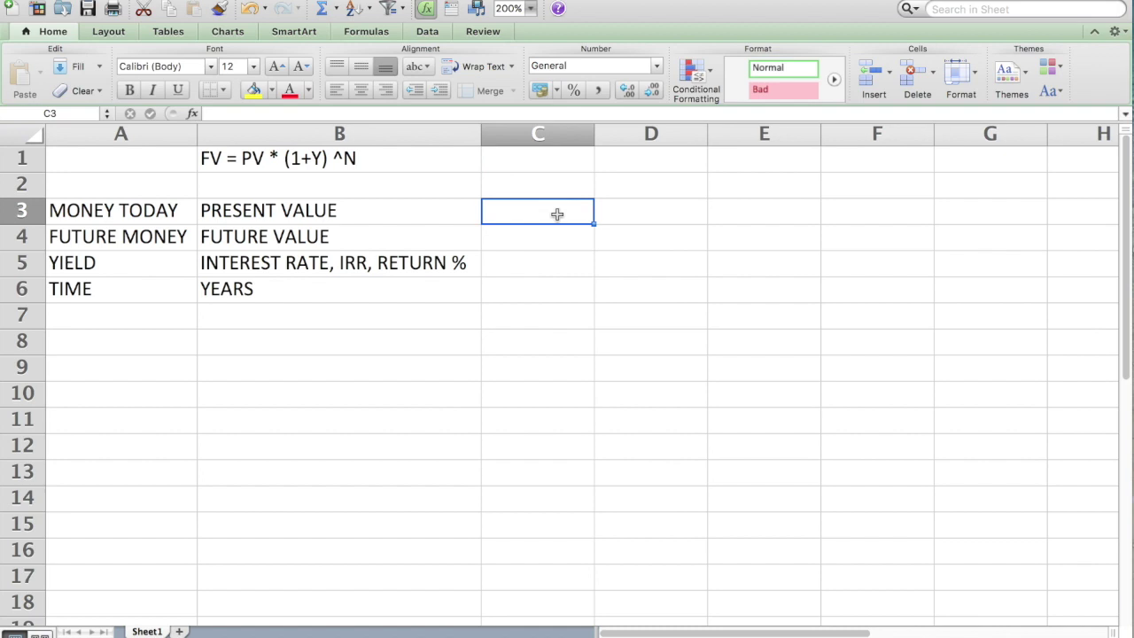
pyautogui.write('PV')
pyautogui.press('Return')
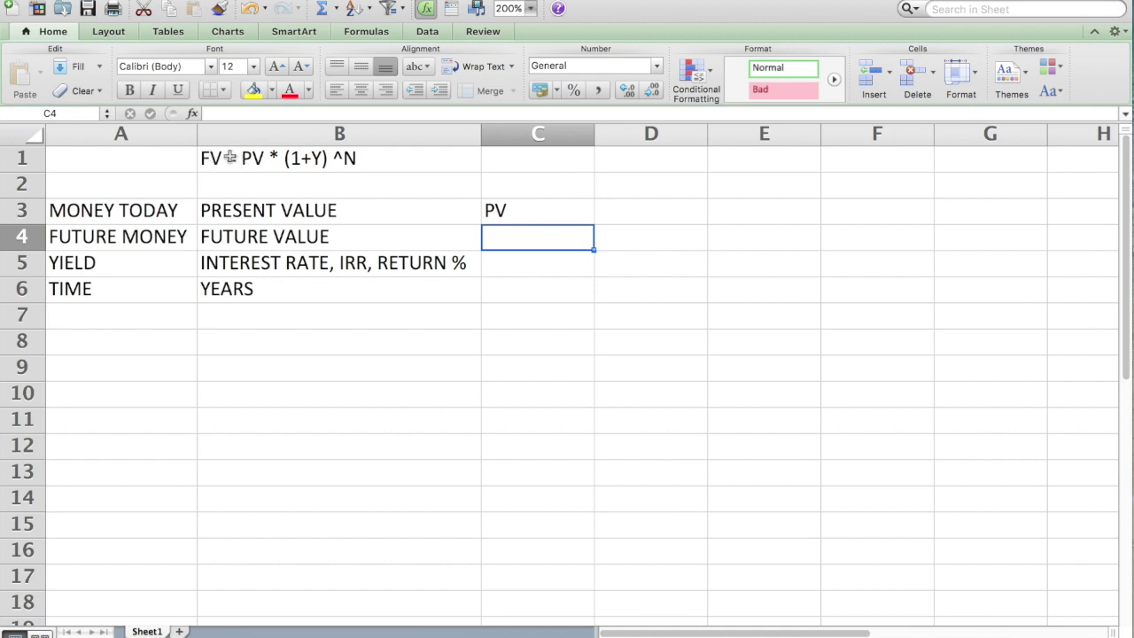
pyautogui.write('FV')
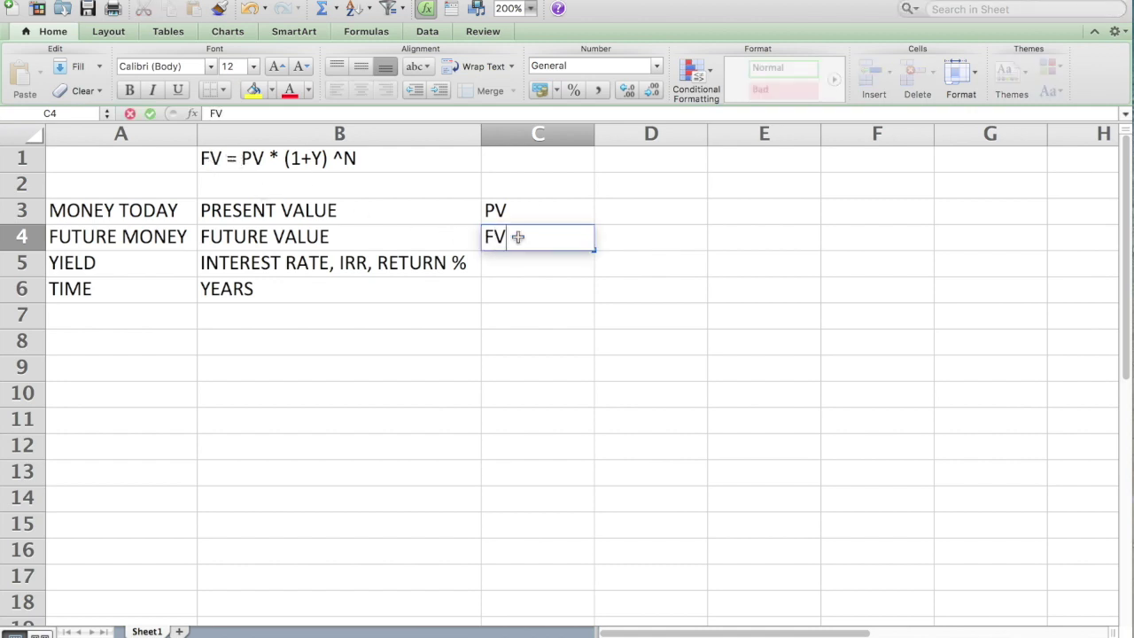
pyautogui.press('Return')
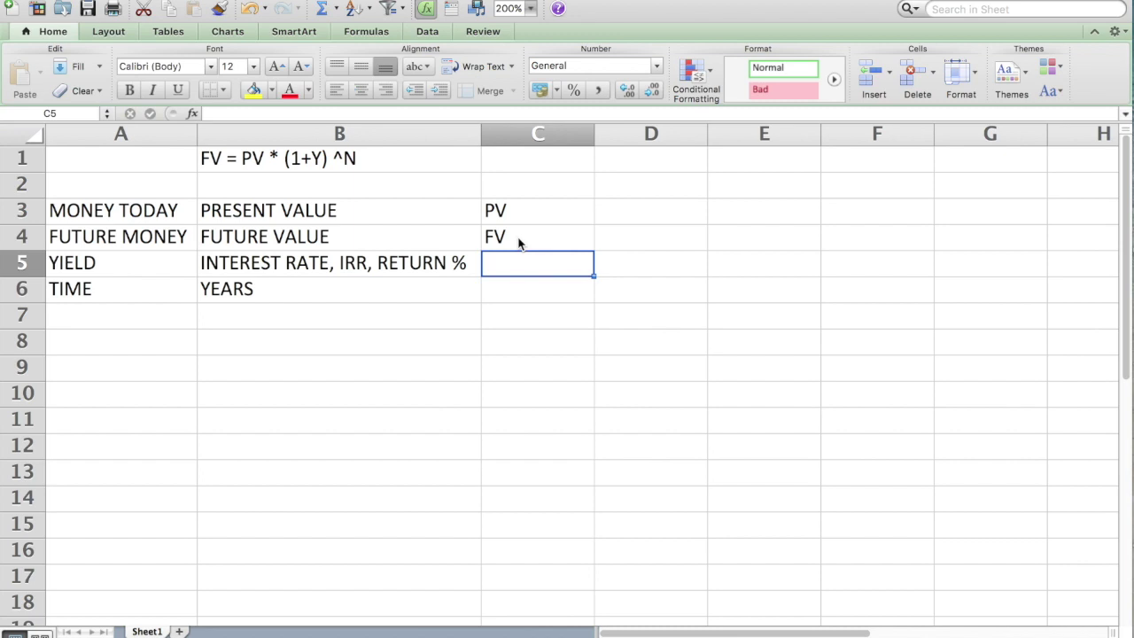
# - Enter the symbols Y in cell C5 for yield and N in cell C6 for time
pyautogui.write('Y')
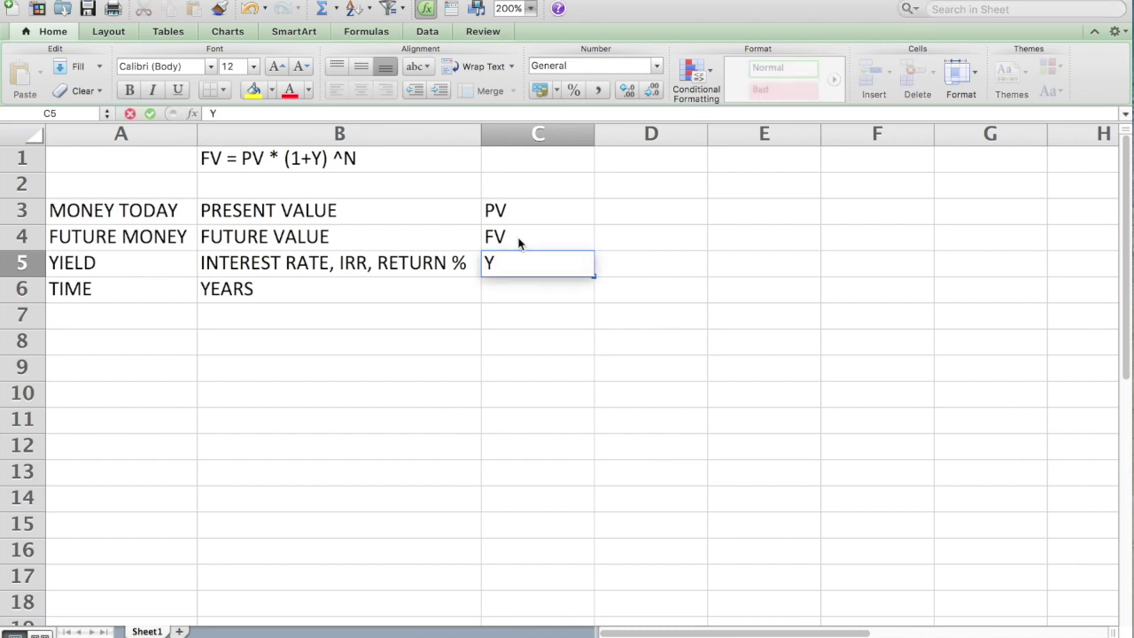
pyautogui.press('Return')
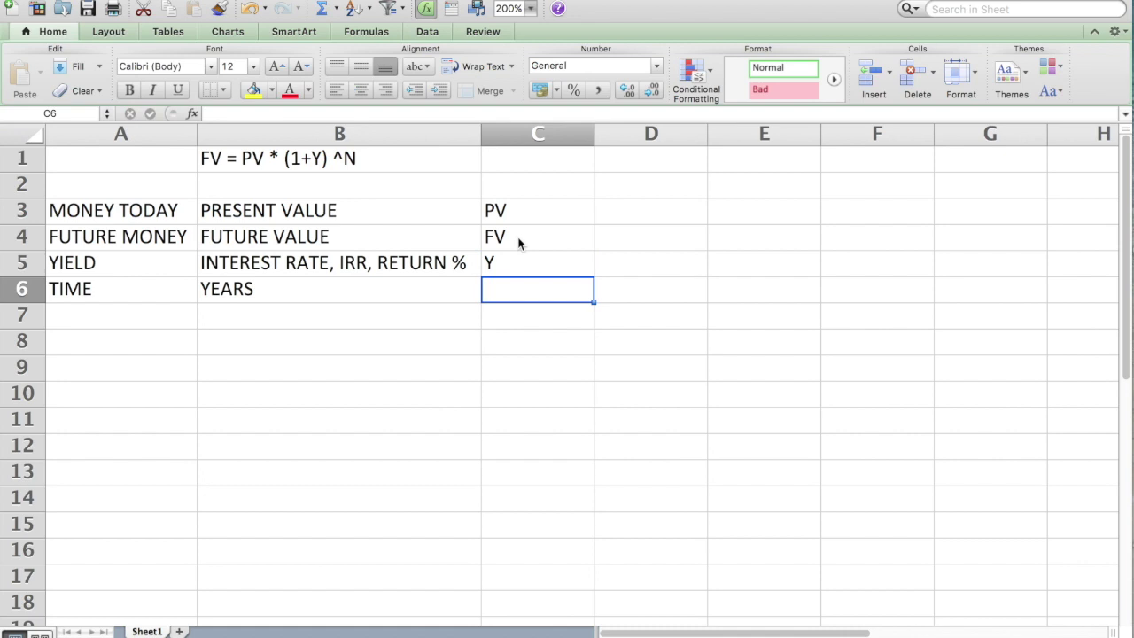
pyautogui.write('N')
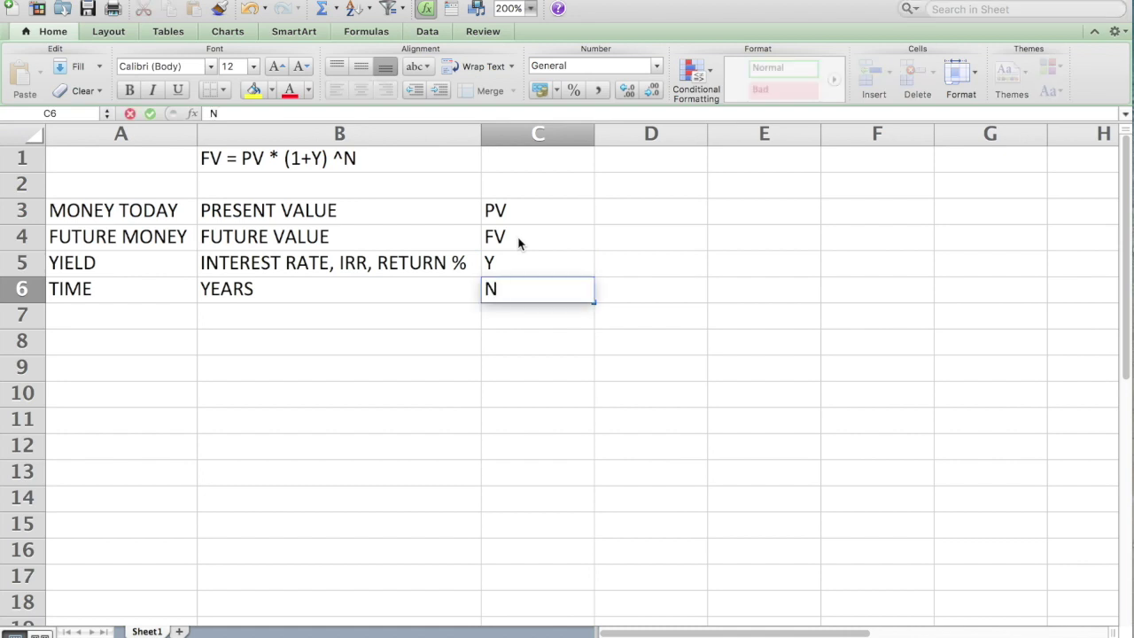
pyautogui.press('Return')
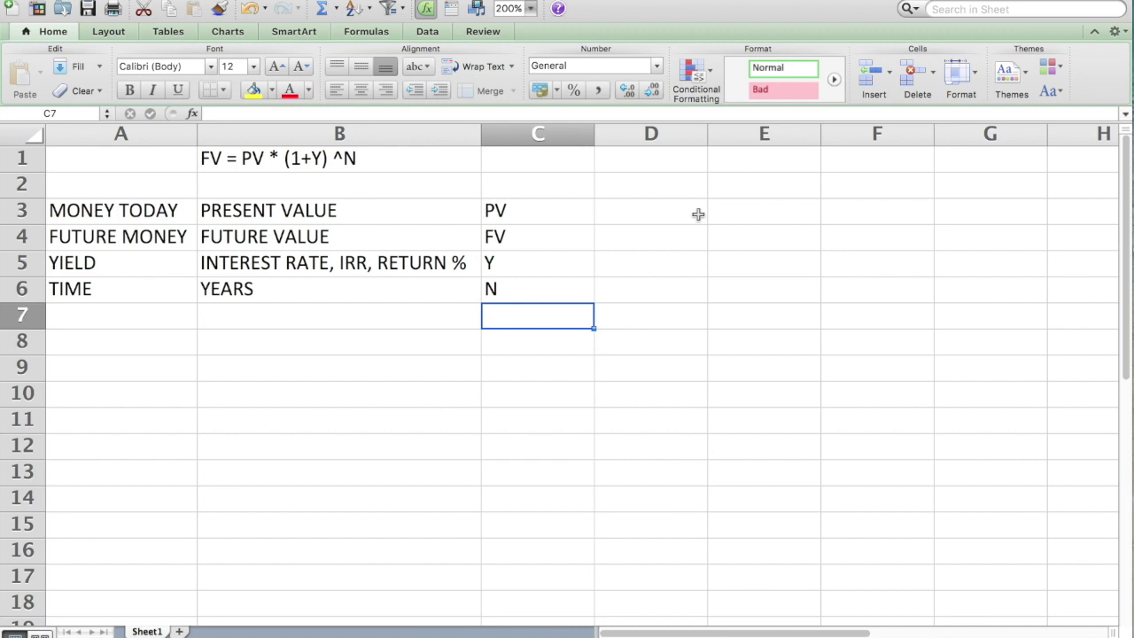
# - Enter $5,000 as the present value in cell D3 and the note 25 YEARS OLD in cell F3
pyautogui.click(699, 215)
pyautogui.write('$5,000')
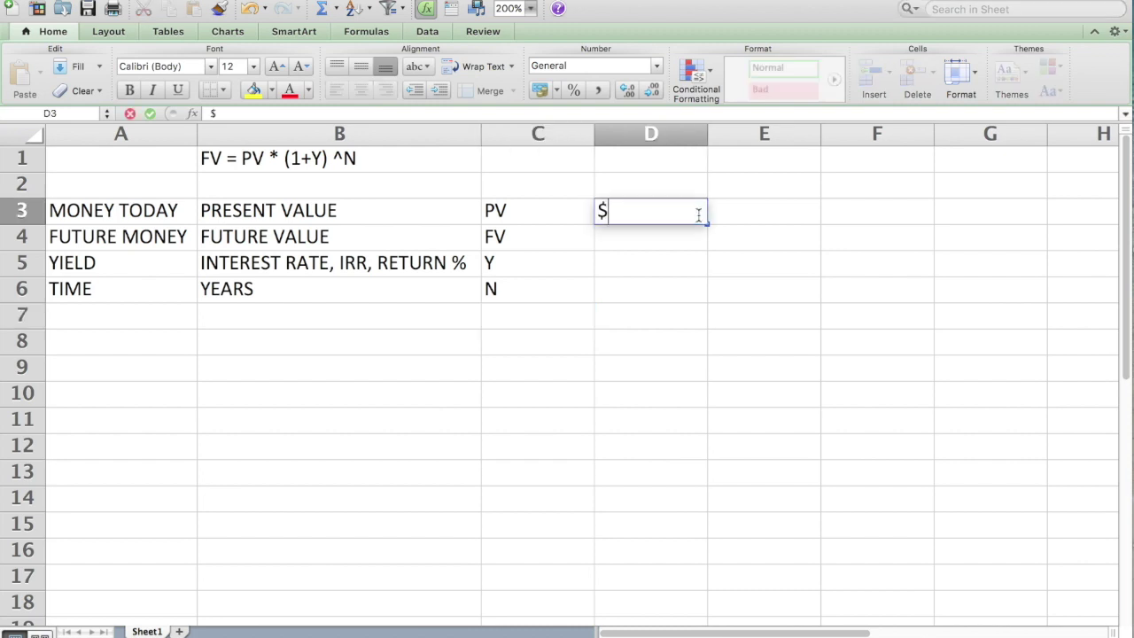
pyautogui.press('Tab')
pyautogui.press('Tab')
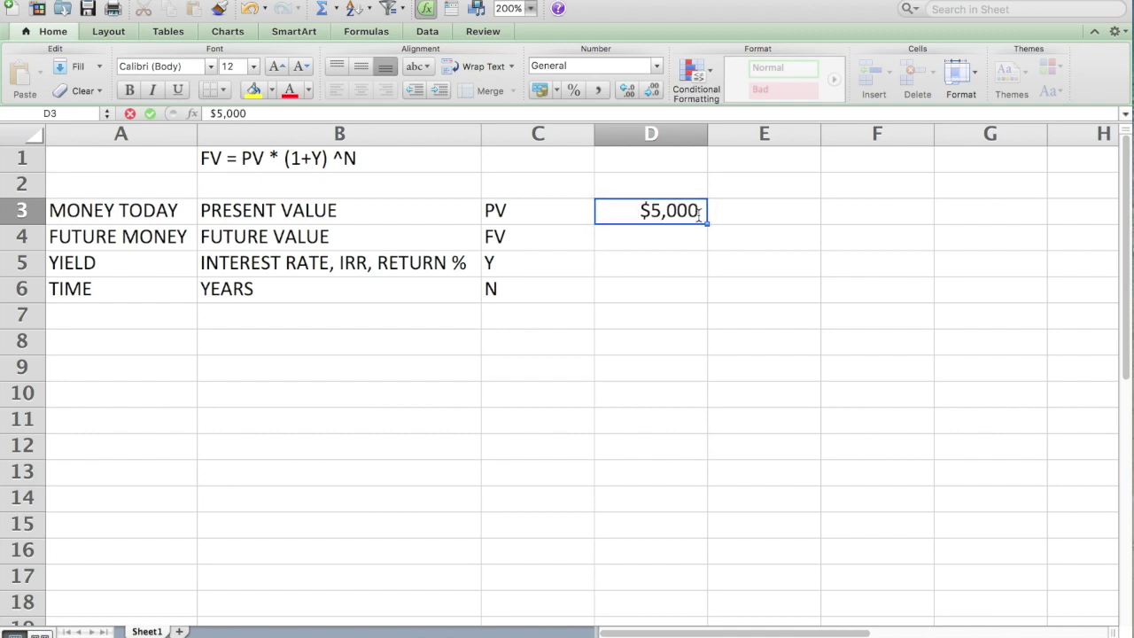
pyautogui.write('25 YE')
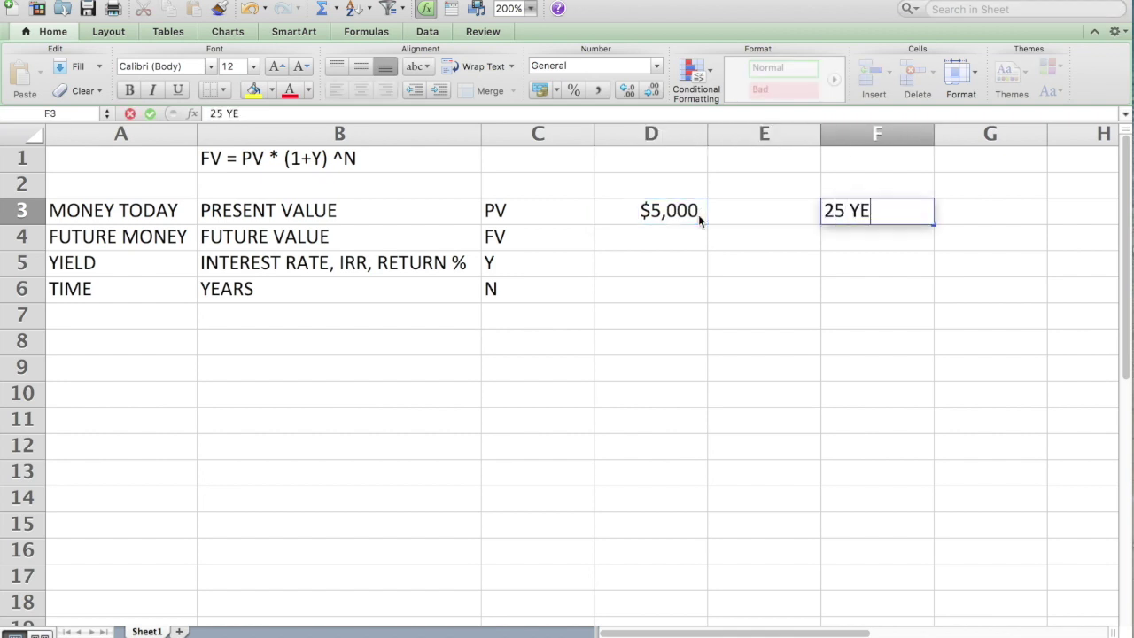
pyautogui.write('ARS OLD')
pyautogui.press('Return')
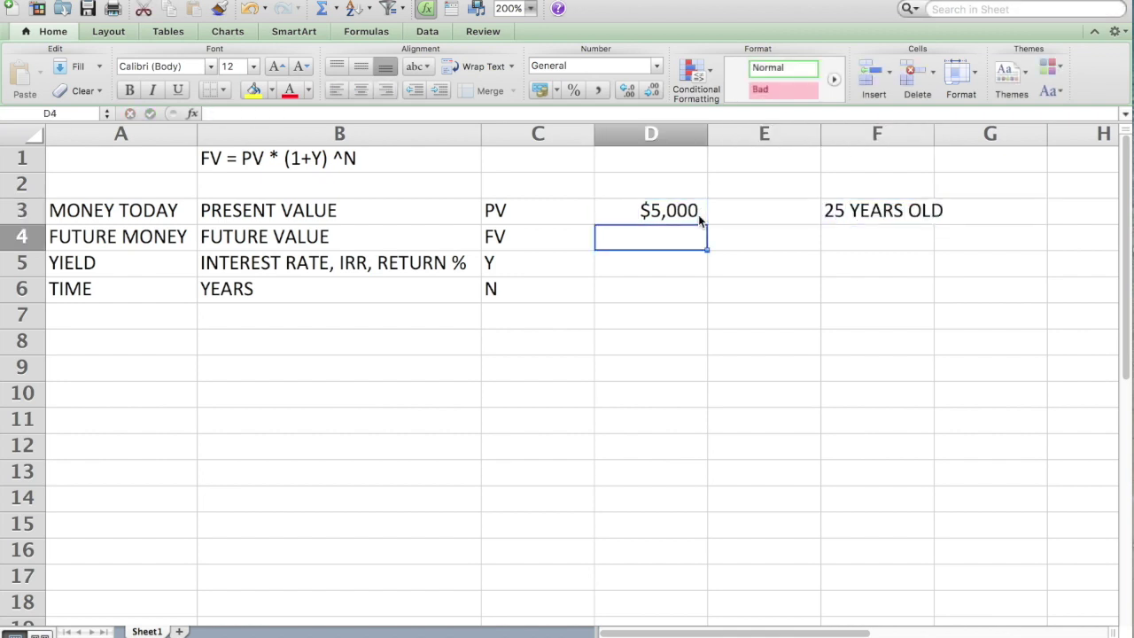
# - Enter the note 65 YEARS OLD in cell F6, in line with the time row
pyautogui.click(656, 271)
pyautogui.click(654, 292)
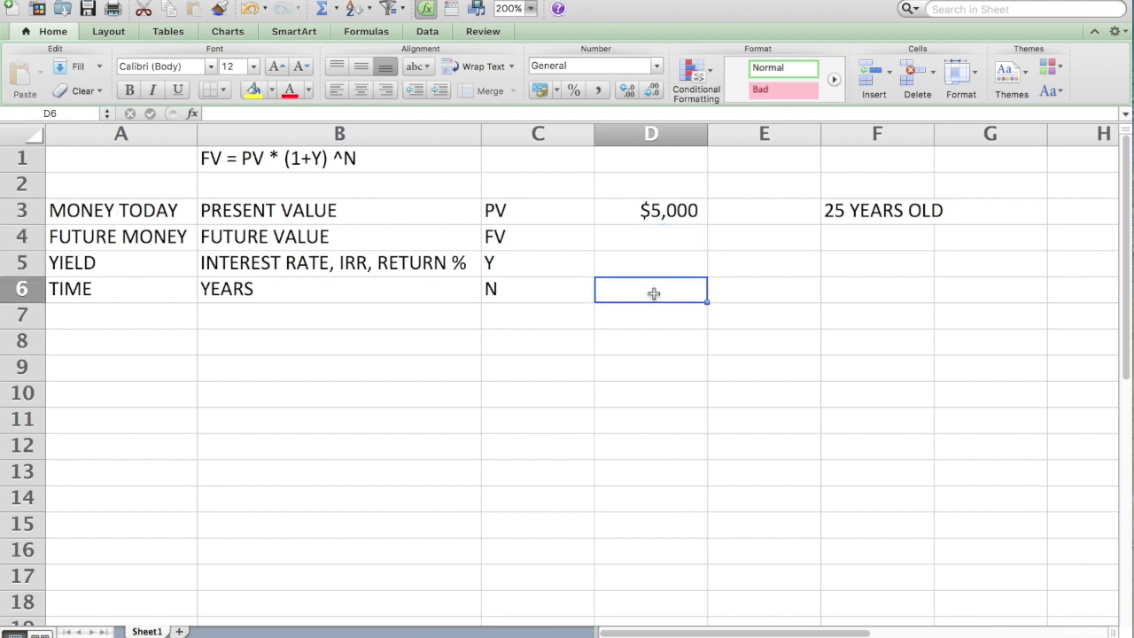
pyautogui.click(855, 234)
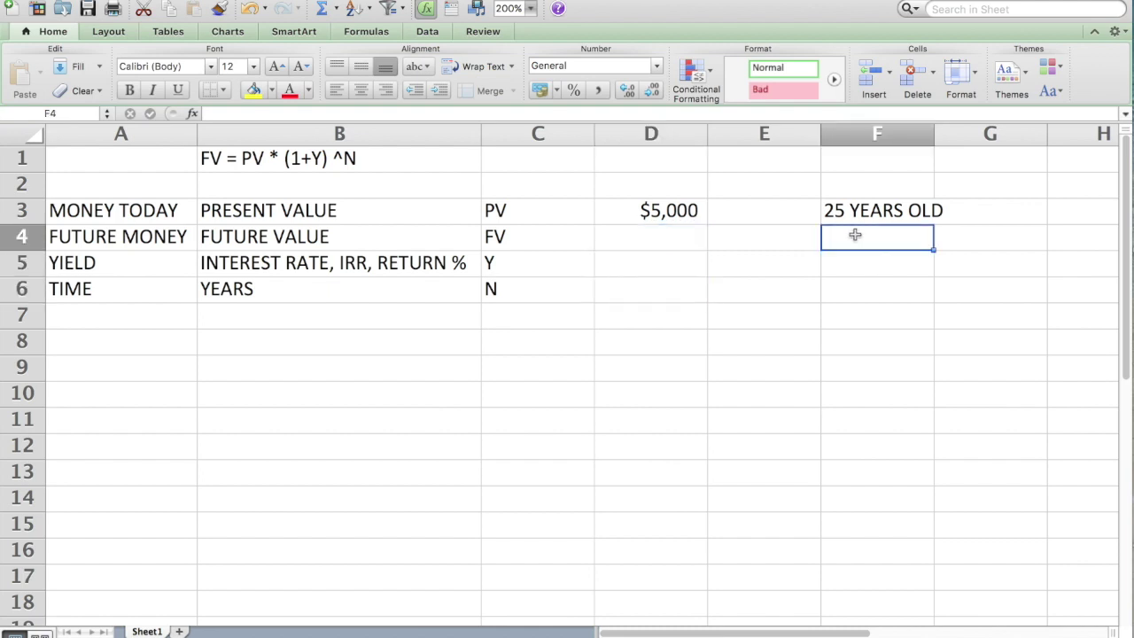
pyautogui.write('65')
pyautogui.press('BackSpace')
pyautogui.press('BackSpace')
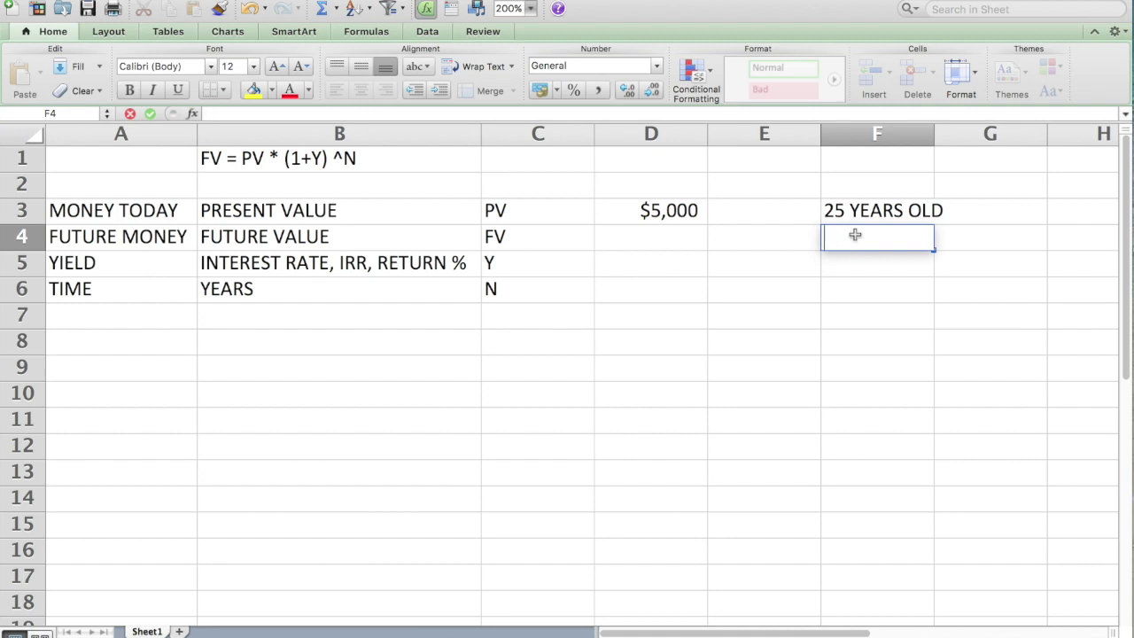
pyautogui.press('Return')
pyautogui.press('Return')
pyautogui.write('65 YEA')
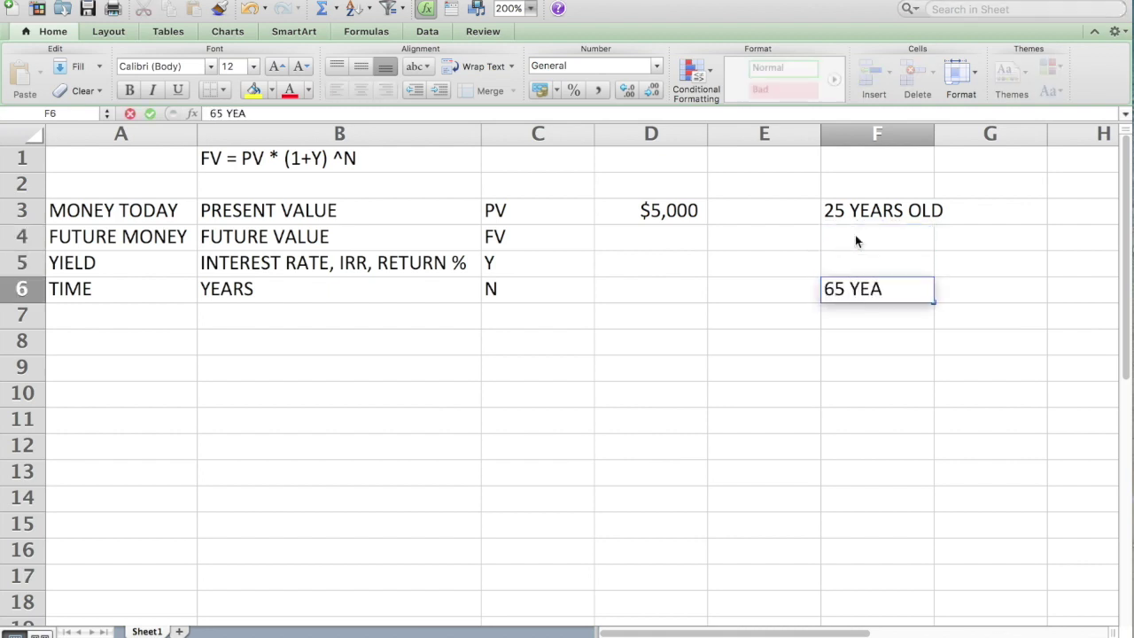
pyautogui.write('RS OFL')
pyautogui.press('BackSpace')
pyautogui.press('BackSpace')
pyautogui.write('LD')
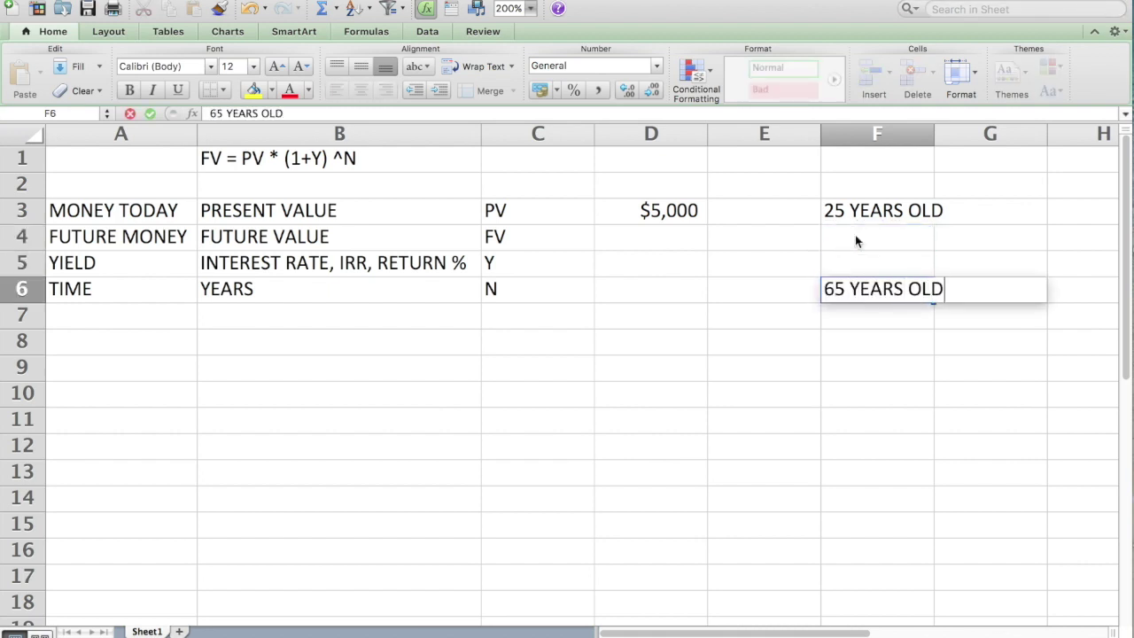
pyautogui.press('Return')
# - Enter 40 as the number of years in cell D6 and 7% as the yield in cell D5
pyautogui.click(634, 285)
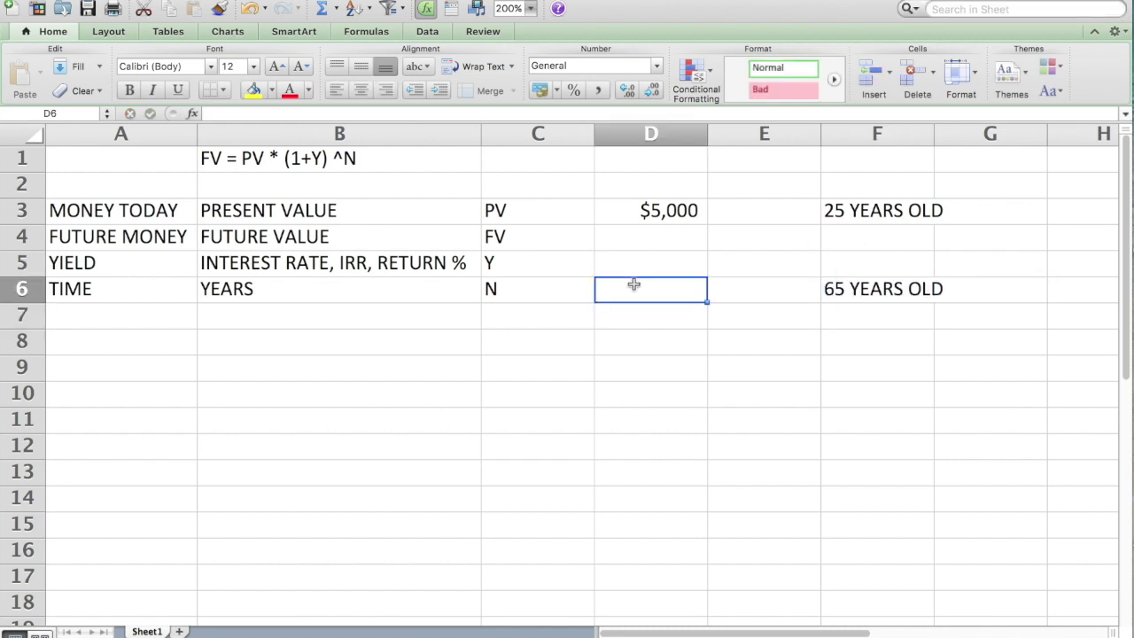
pyautogui.write('40')
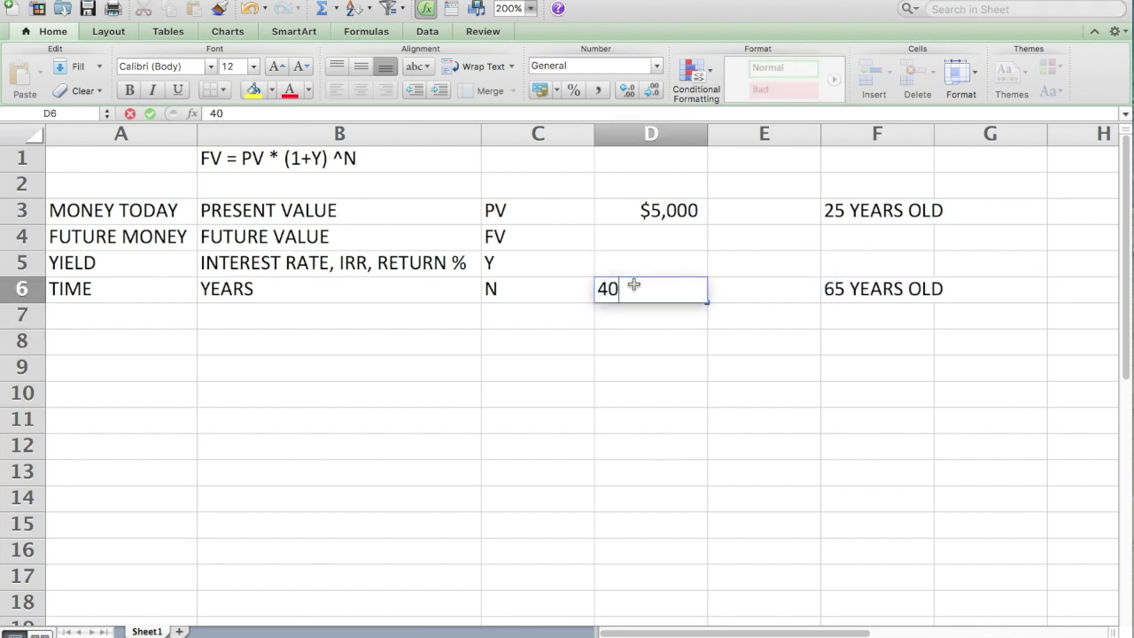
pyautogui.press('Up')
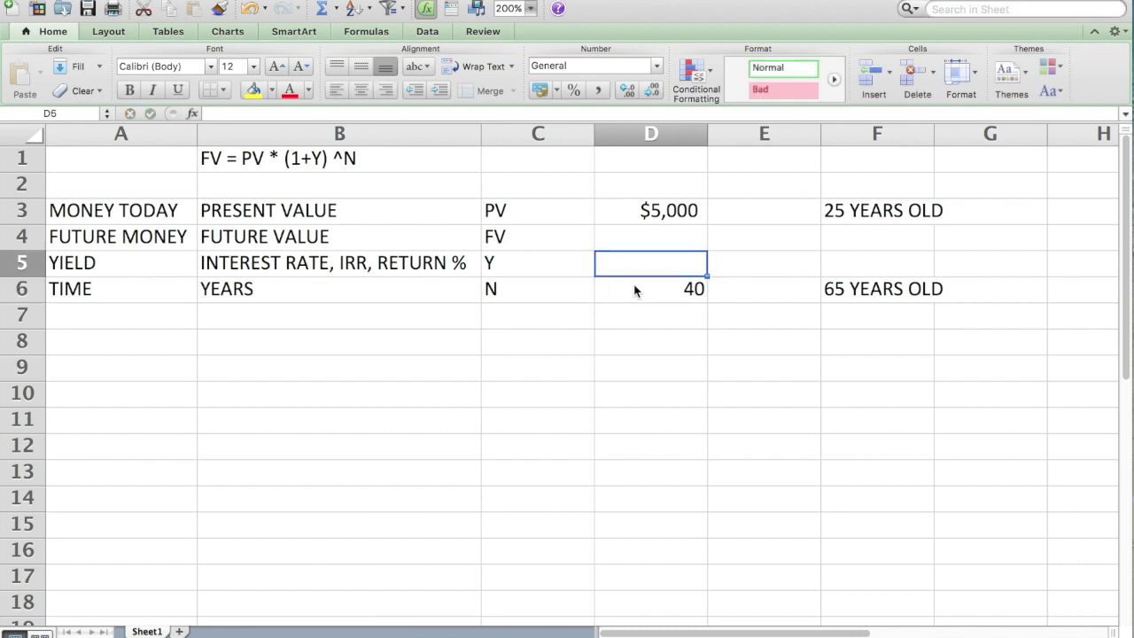
pyautogui.write('7%')
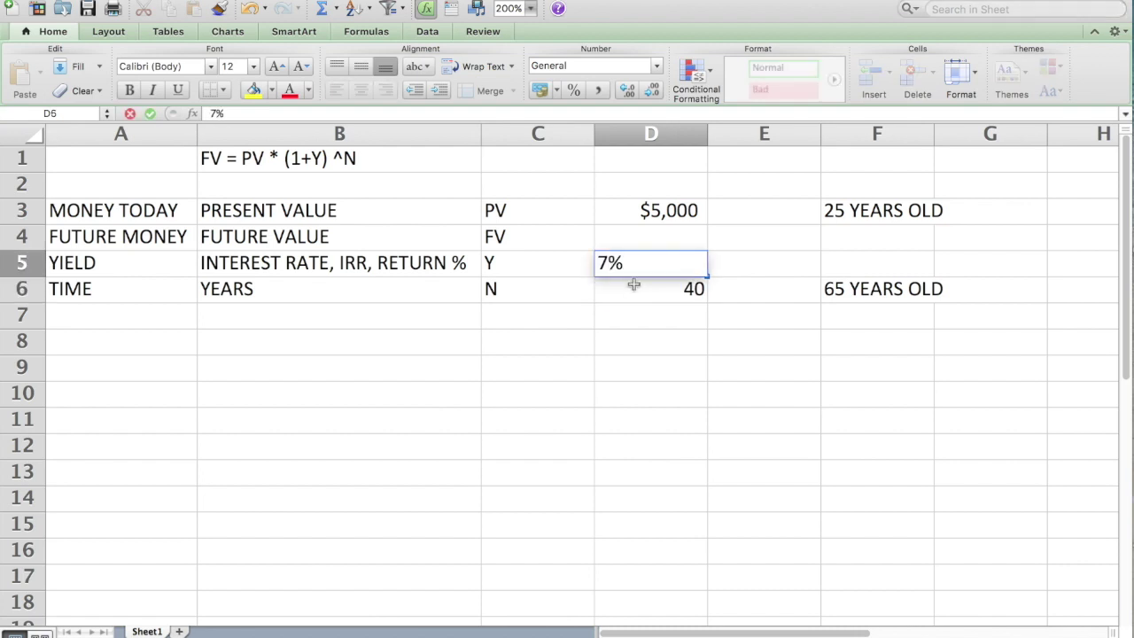
pyautogui.press('Return')
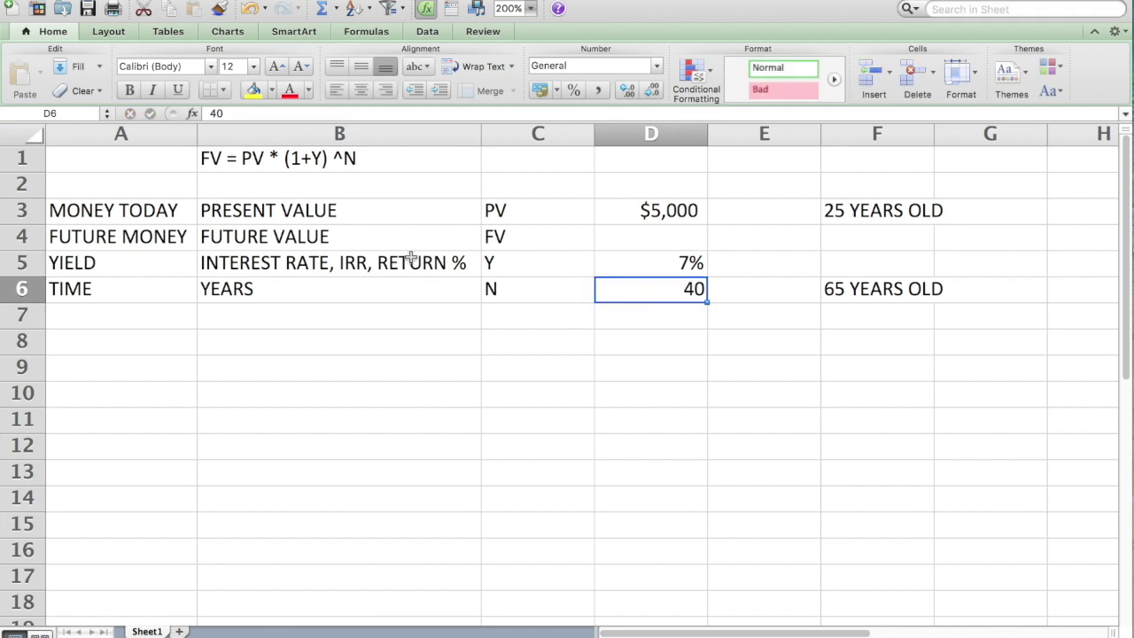
# - Calculate the future value in cell D4 with the formula =D3*(1+D5)^D6
pyautogui.click(669, 237)
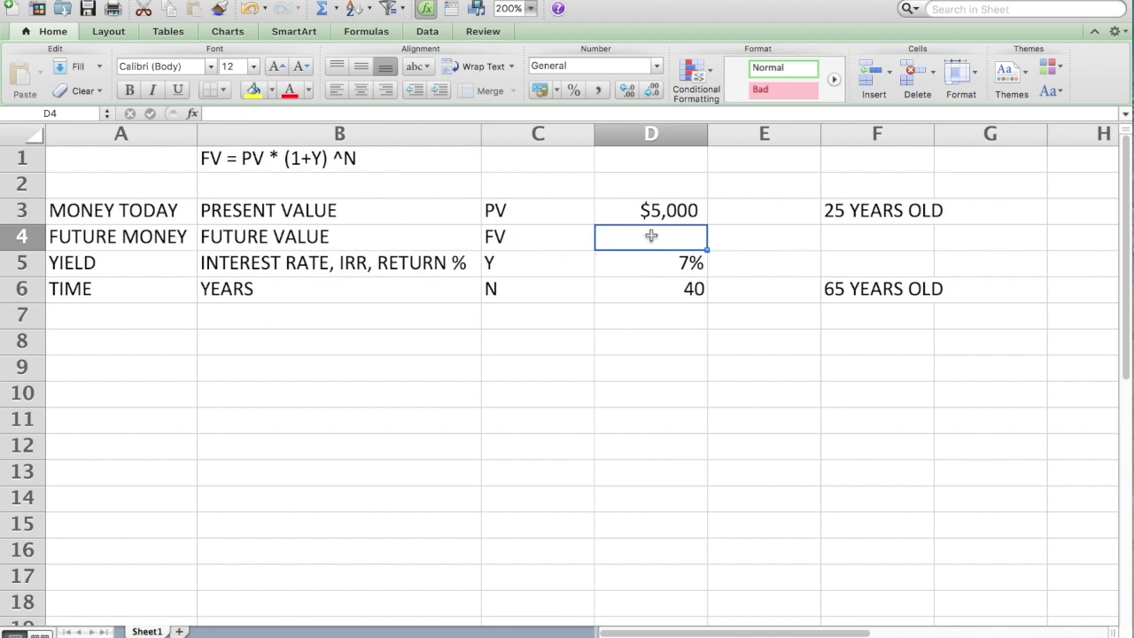
pyautogui.click(306, 159)
pyautogui.click(679, 236)
pyautogui.write('=')
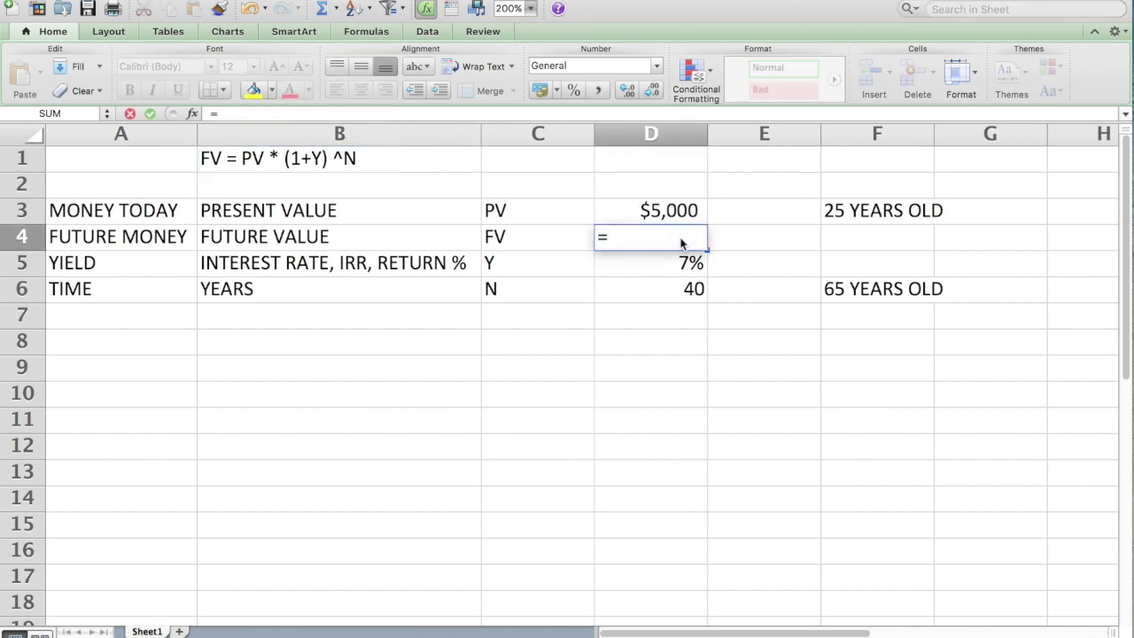
pyautogui.click(678, 213)
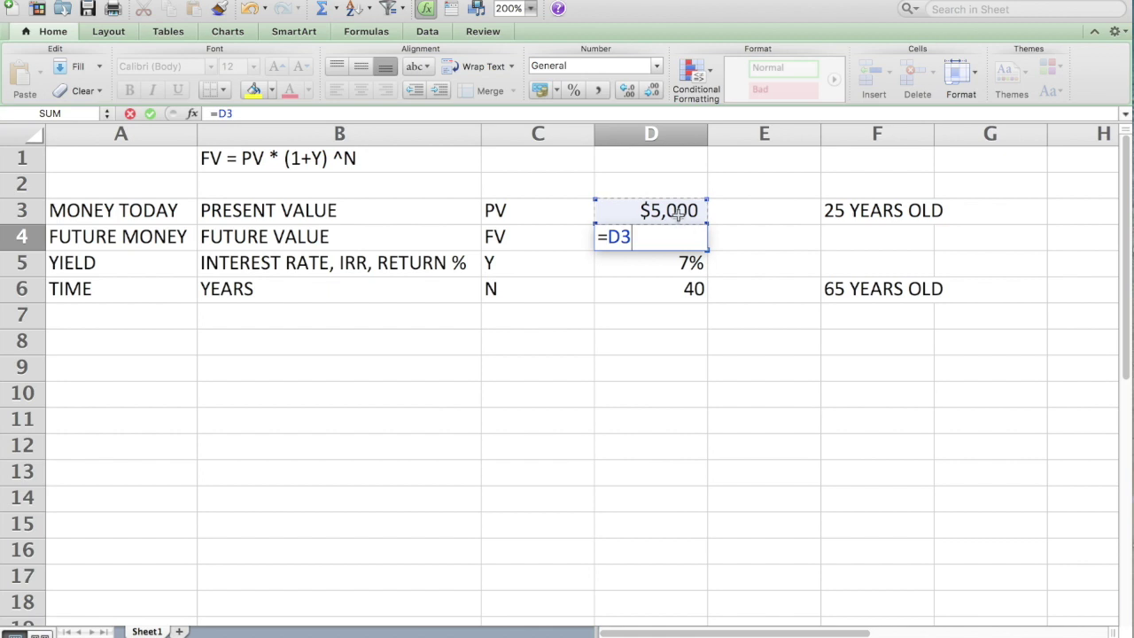
pyautogui.write('*(1+')
pyautogui.click(663, 259)
pyautogui.write(')')
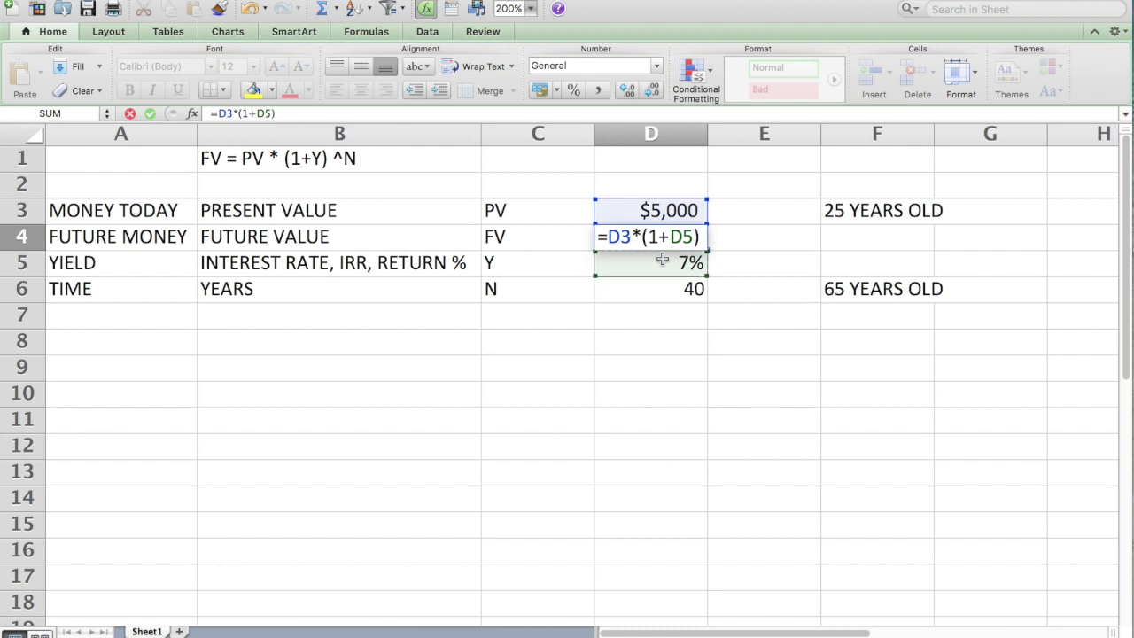
pyautogui.write('^')
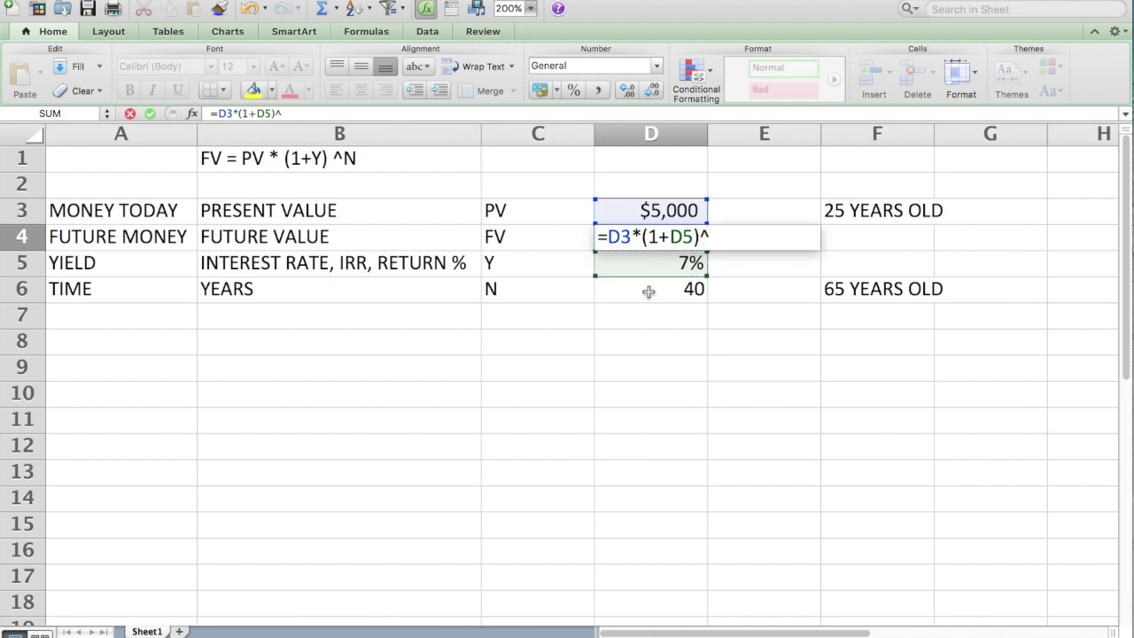
pyautogui.click(649, 291)
pyautogui.press('Return')
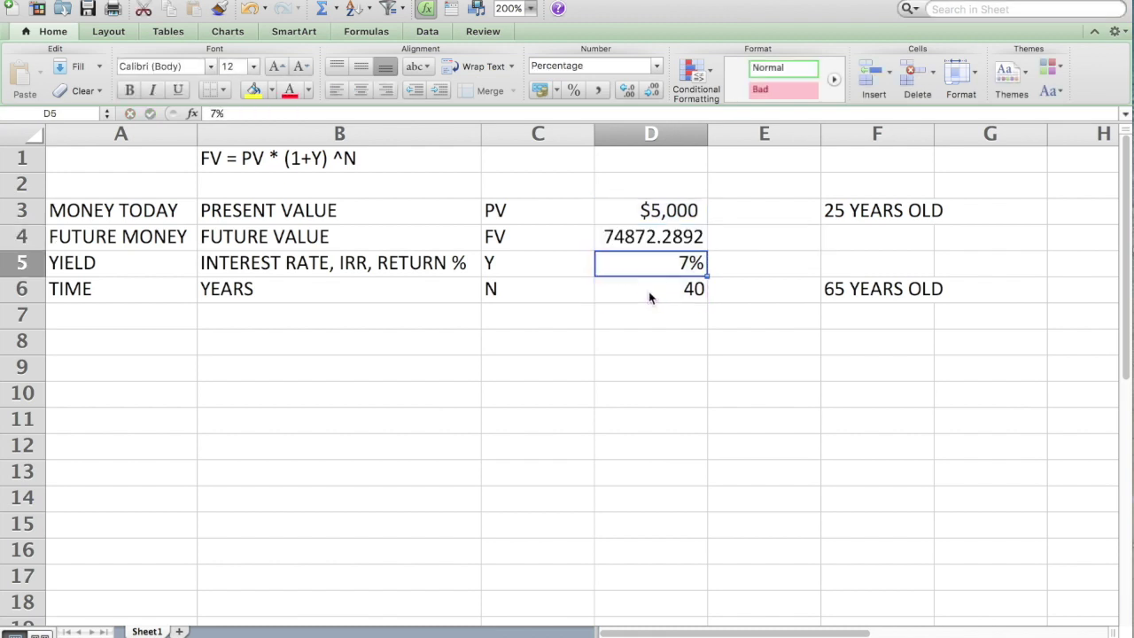
# - Format the future value in cell D4 as dollars with the Accounting format and widen column D to fit it
pyautogui.click(647, 241)
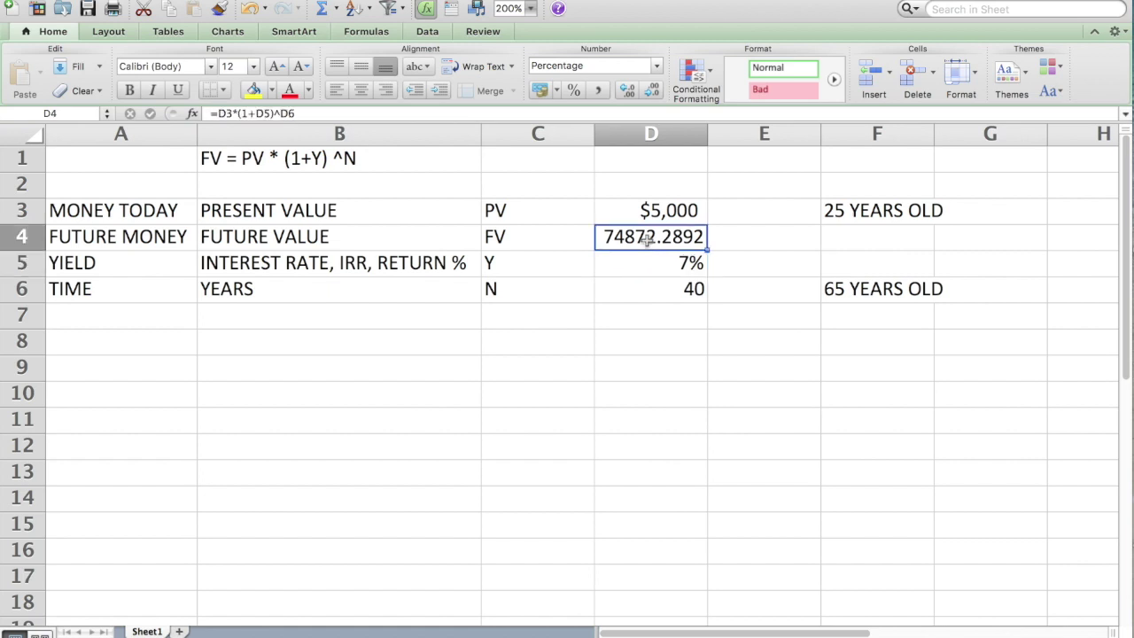
pyautogui.click(543, 89)
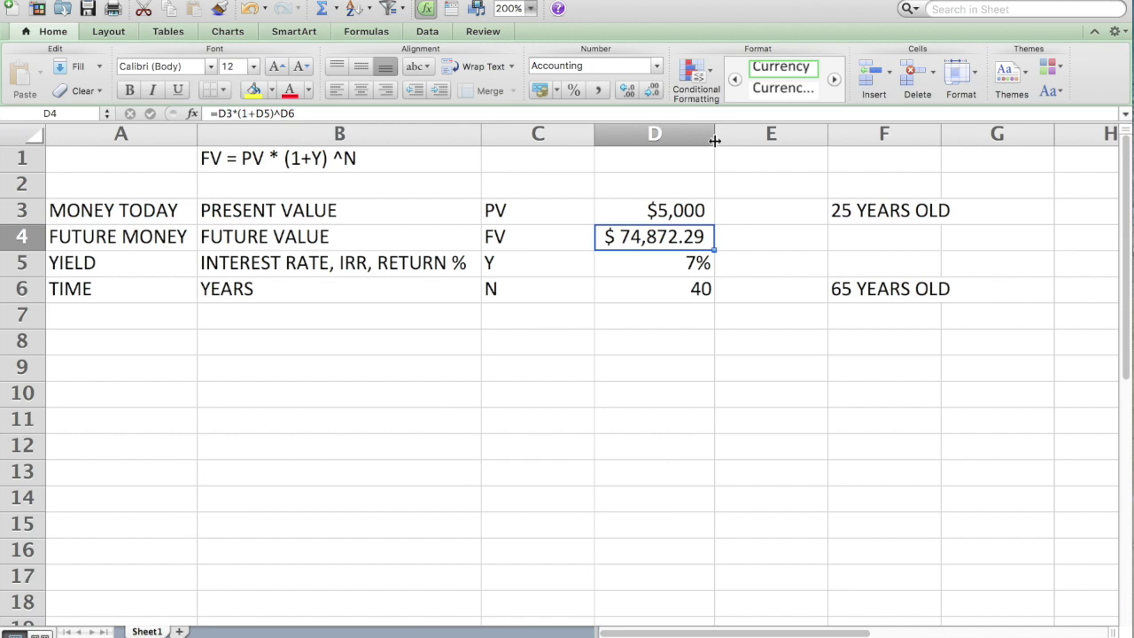
pyautogui.click(854, 239)
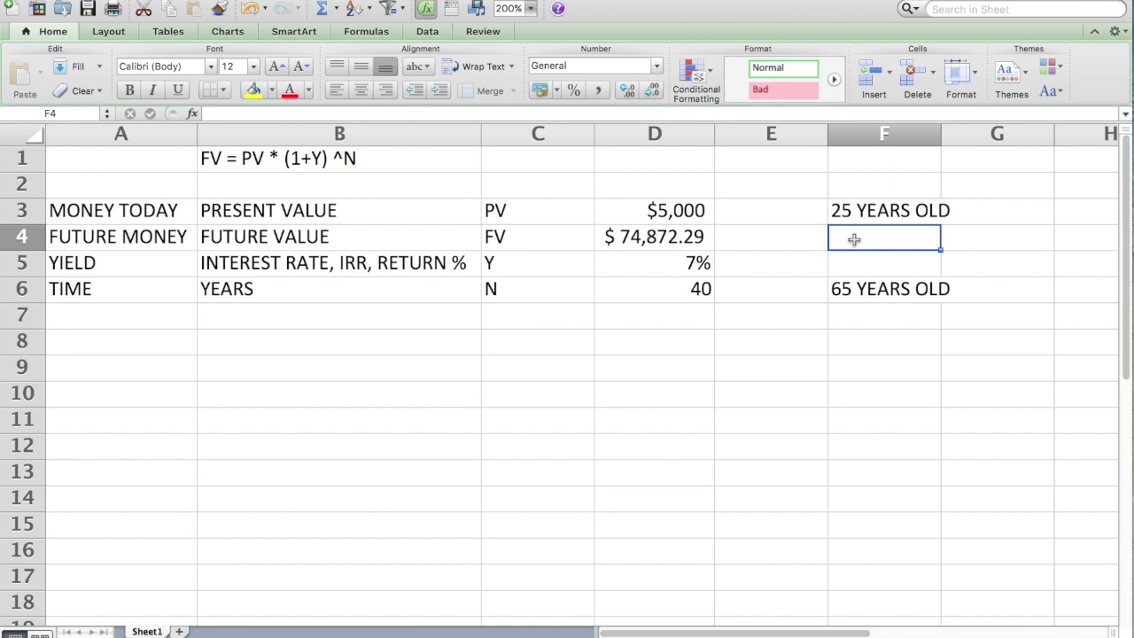
# - Try a present value of $500 in cell D3 and a yield of 2% in cell D5
pyautogui.click(640, 210)
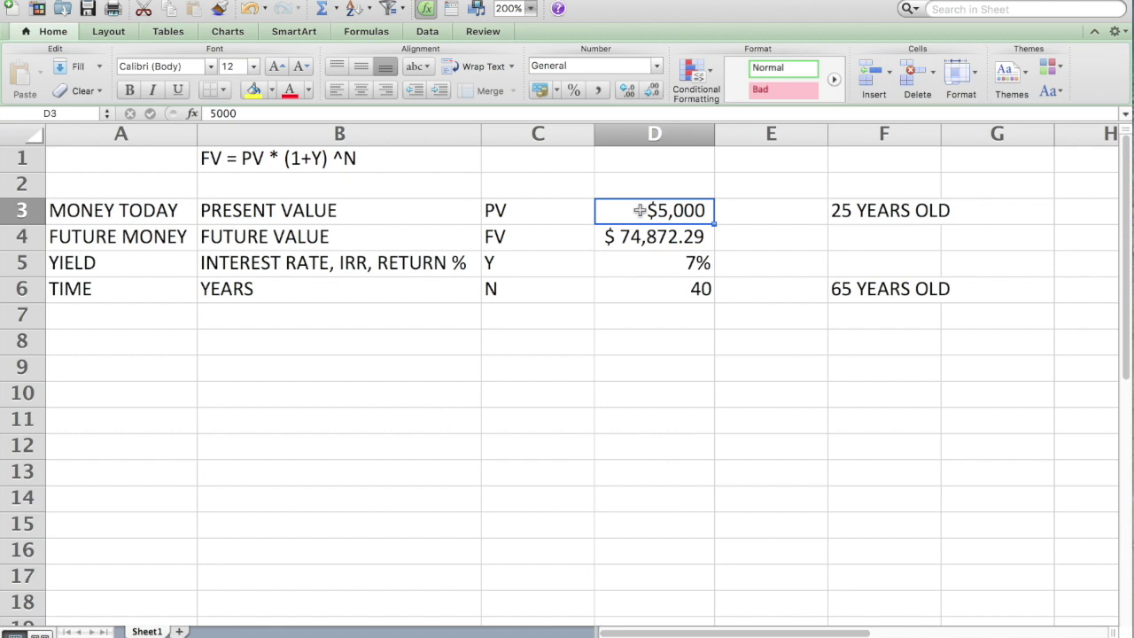
pyautogui.write('500')
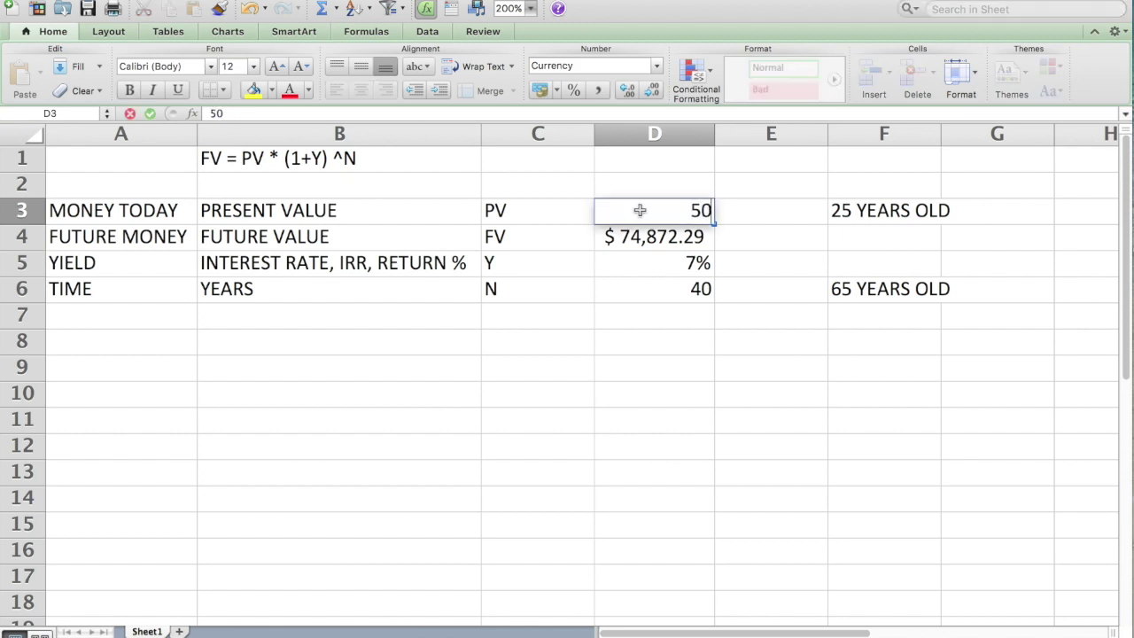
pyautogui.press('Return')
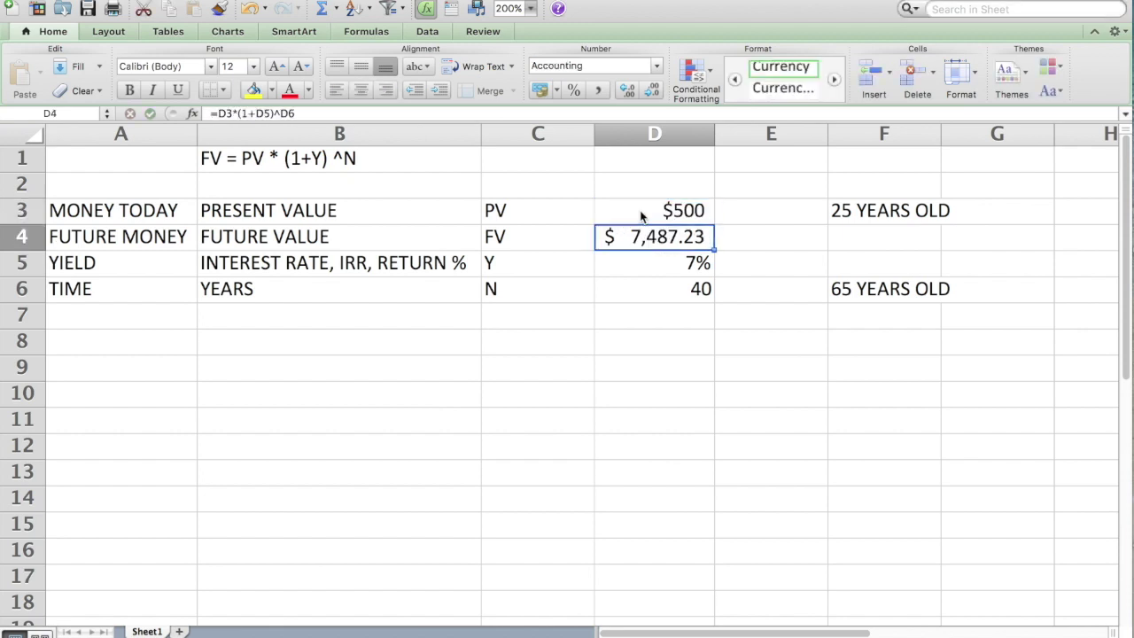
pyautogui.click(671, 264)
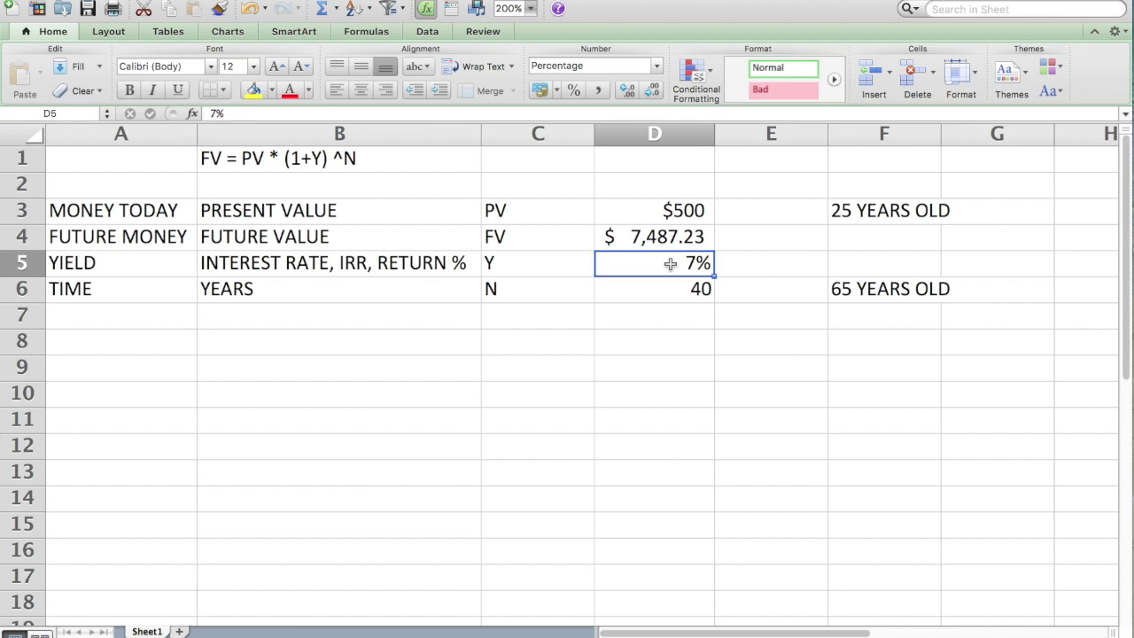
pyautogui.write('2')
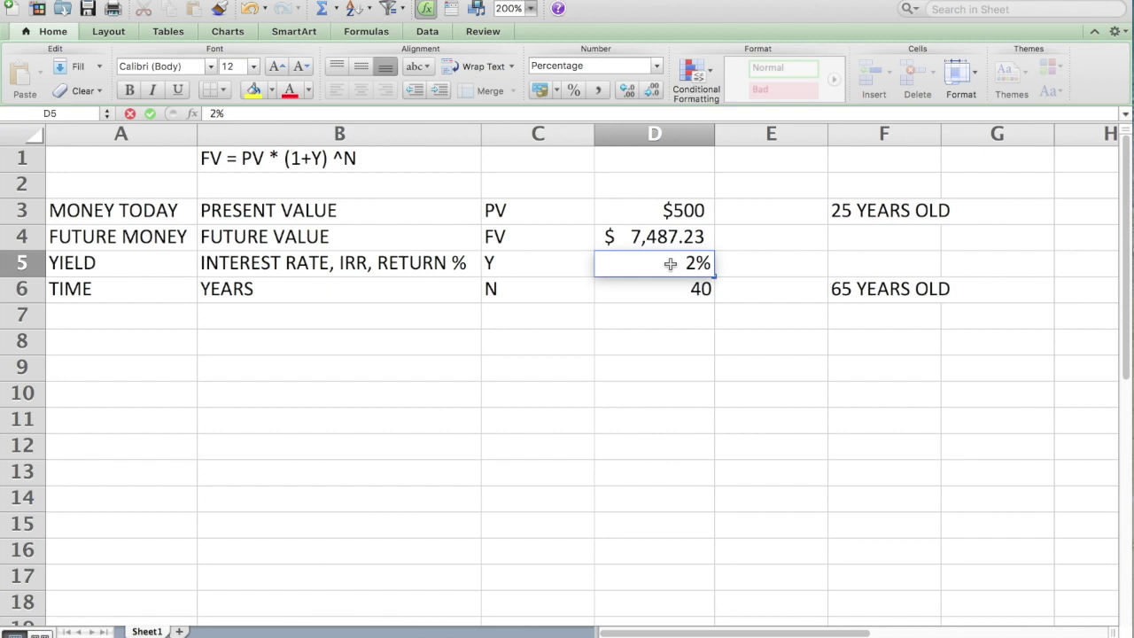
pyautogui.press('Return')
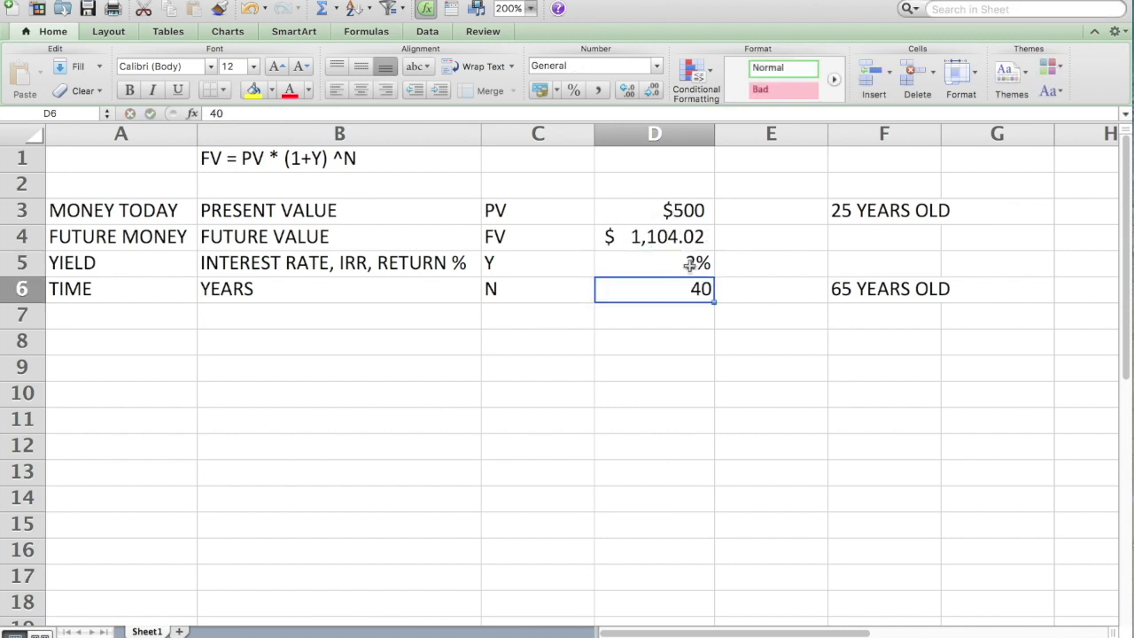
# - Add the note 75 YEARS OLD in cell F7, below the 65 YEARS OLD note
pyautogui.click(870, 321)
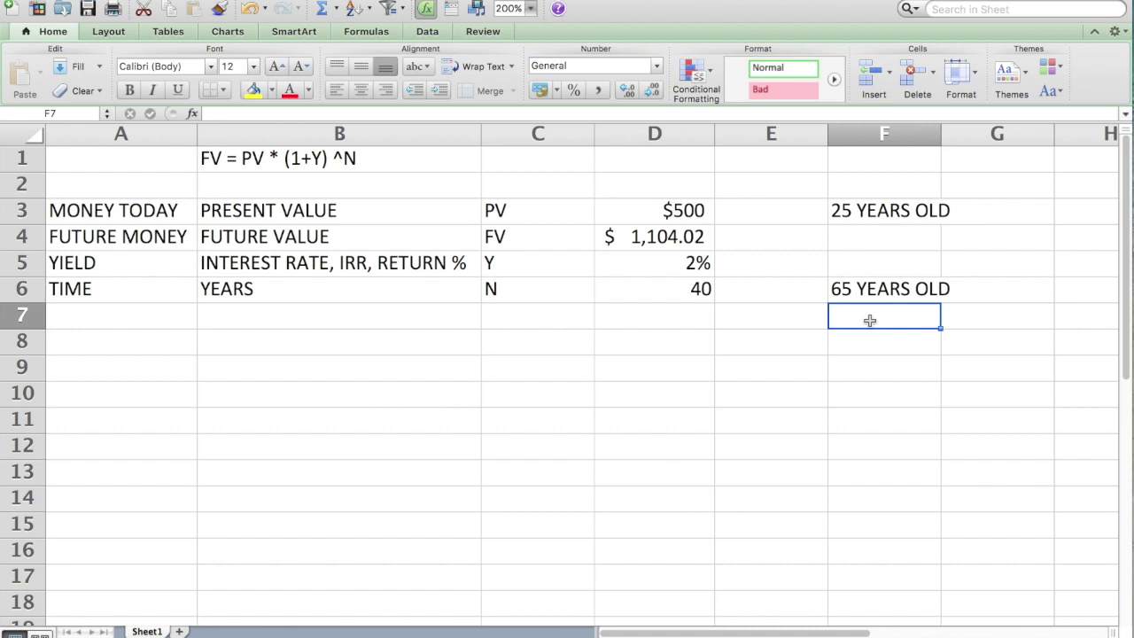
pyautogui.write('75 YEARS')
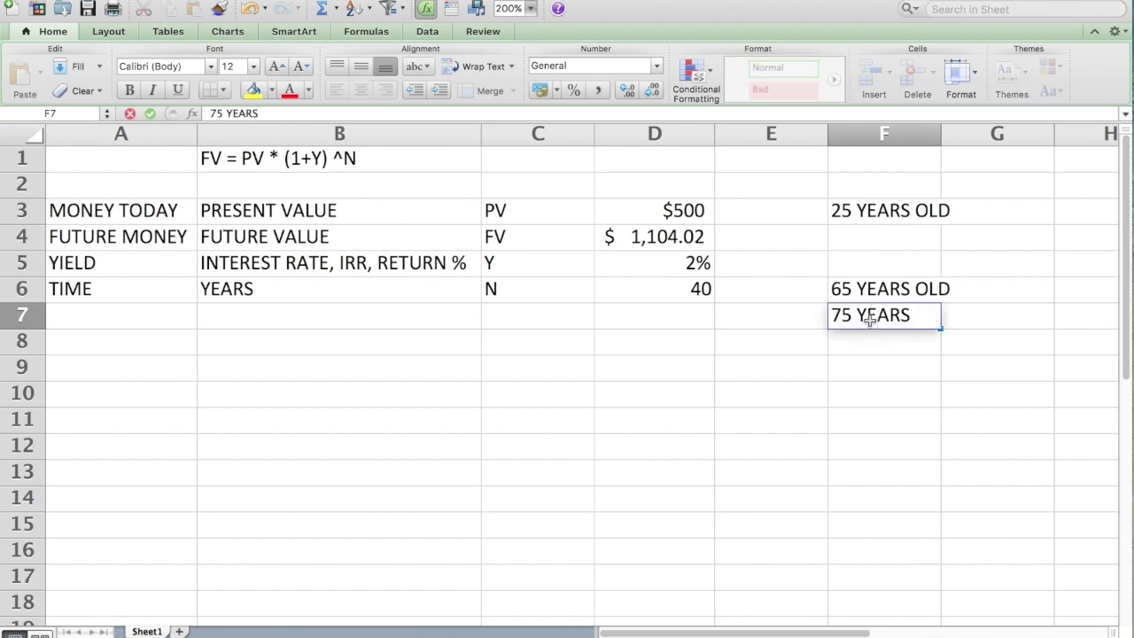
pyautogui.write(' OLD')
pyautogui.press('Up')
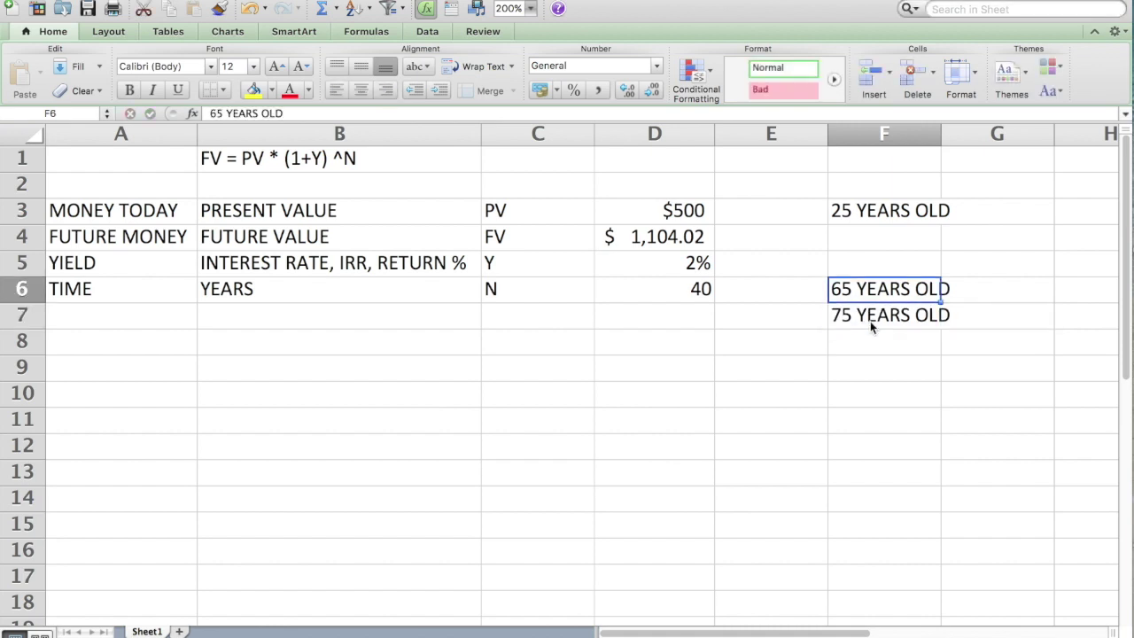
# - Set the number of years in cell D6 to 50
pyautogui.press('Left')
pyautogui.press('Left')
pyautogui.write('50')
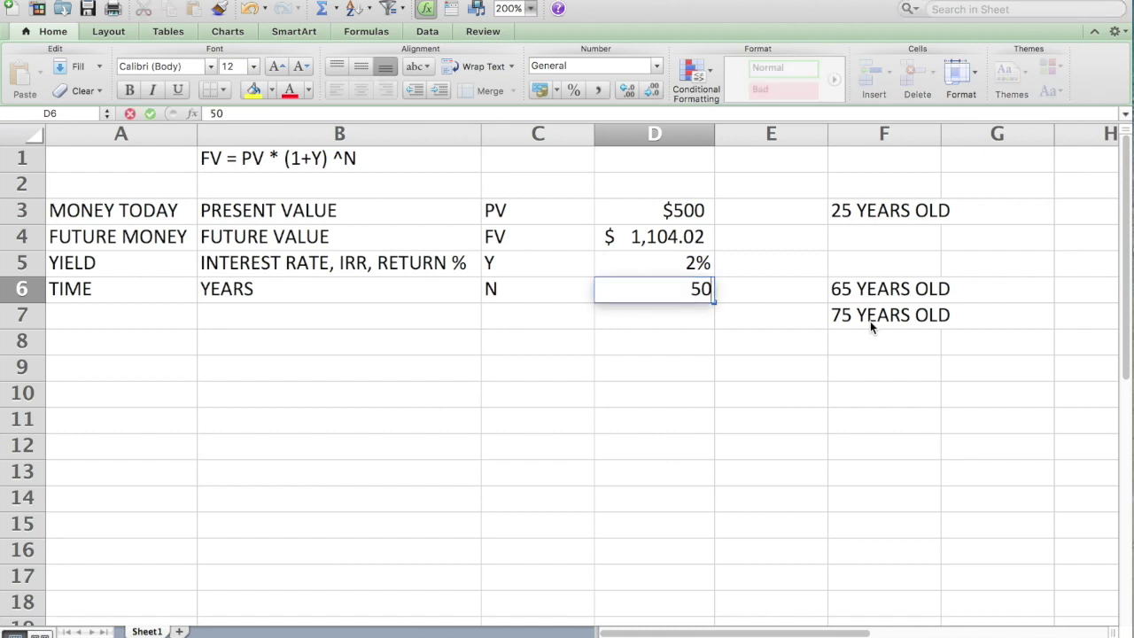
pyautogui.press('Return')
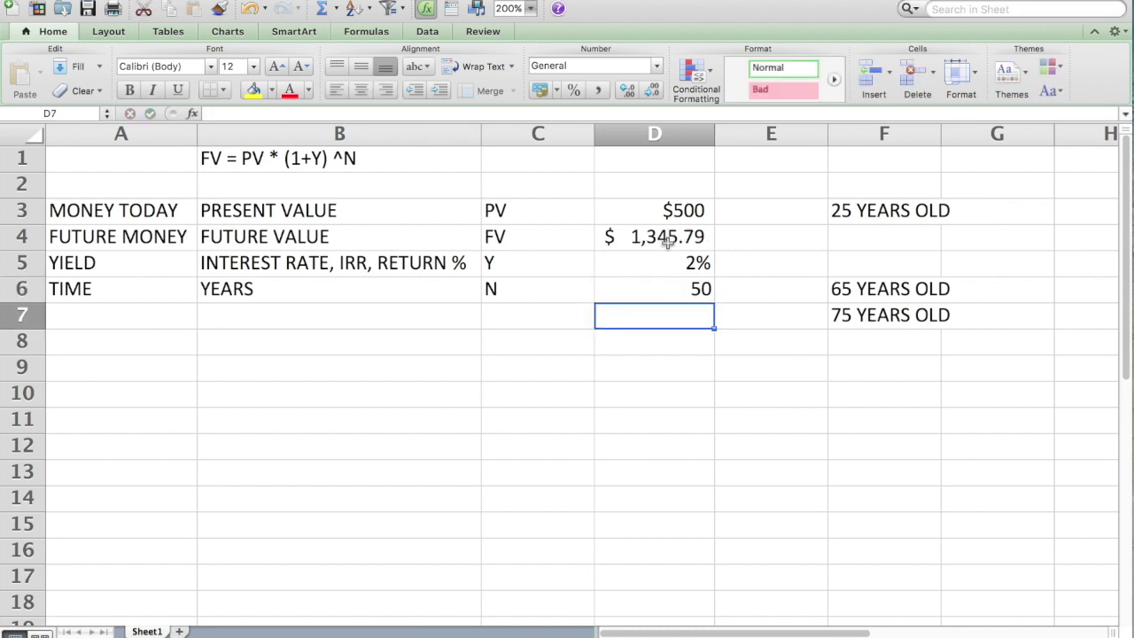
# - Set the present value in cell D3 to 5000
pyautogui.click(657, 260)
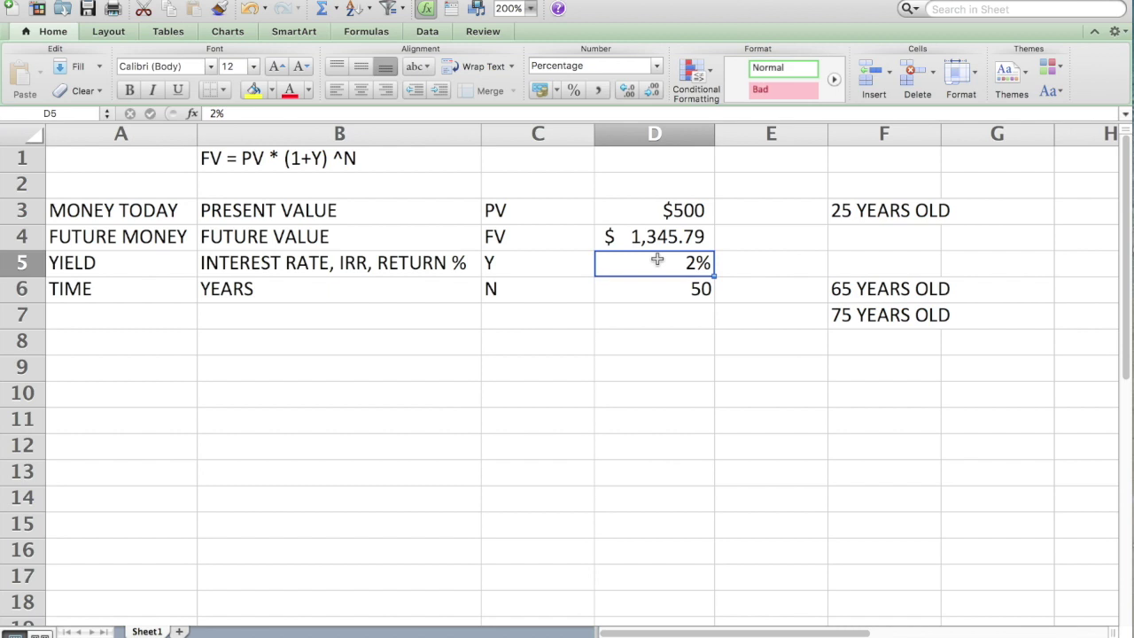
pyautogui.scroll(-2, 642, 232)
pyautogui.scroll(2, 645, 232)
pyautogui.click(656, 210)
pyautogui.write('5000')
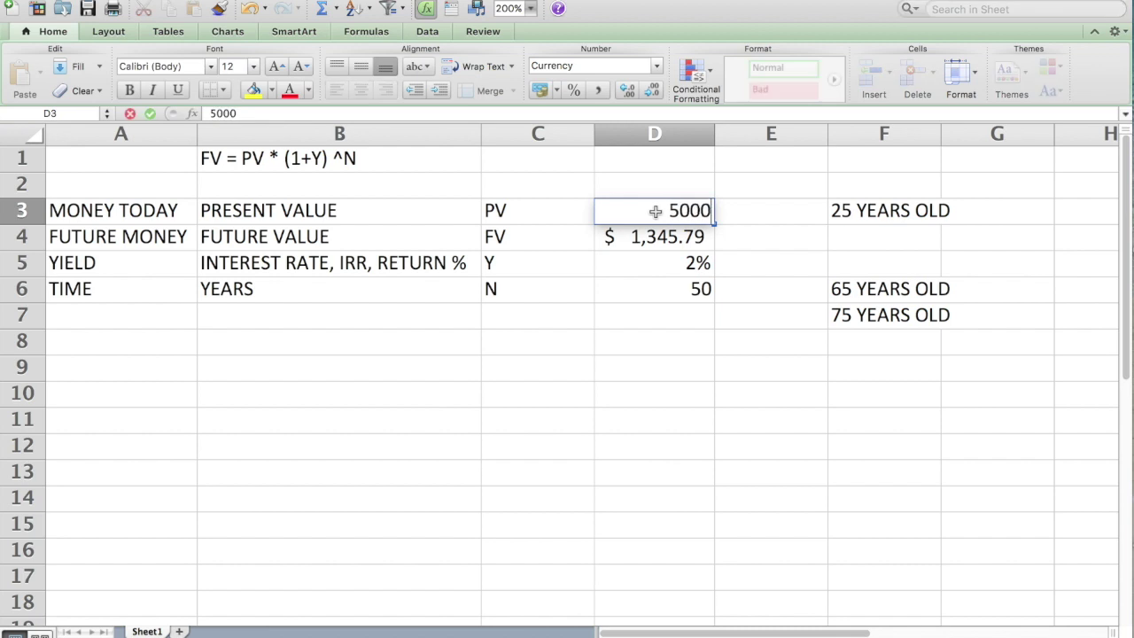
pyautogui.press('Return')
pyautogui.press('Return')
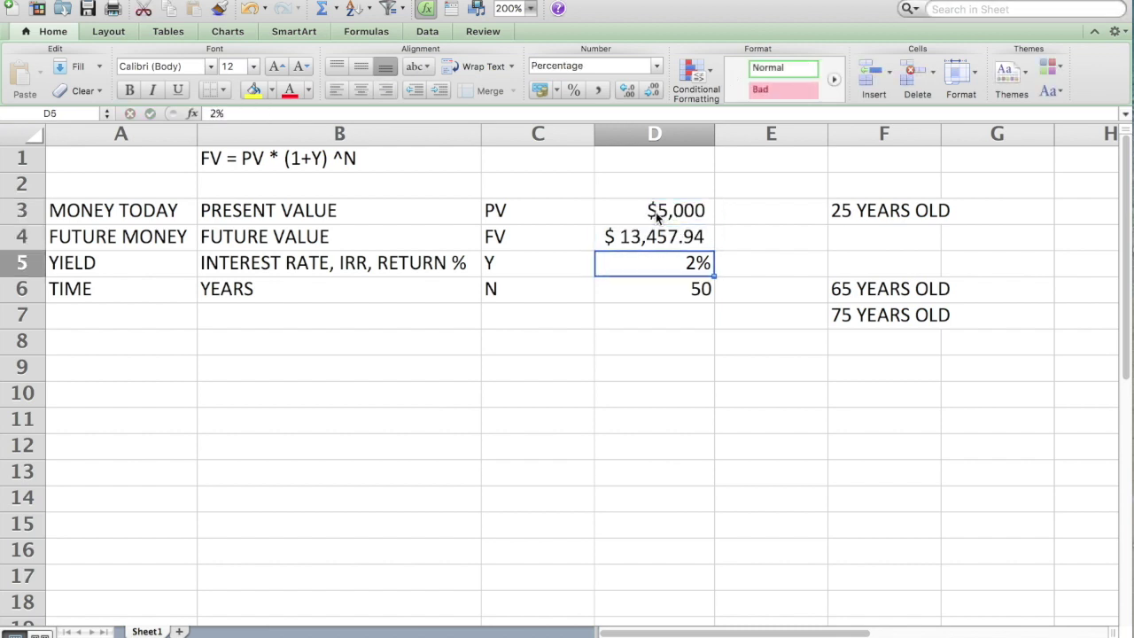
# - Set the yield in cell D5 to 10% and widen column D to fit the future value
pyautogui.write('10')
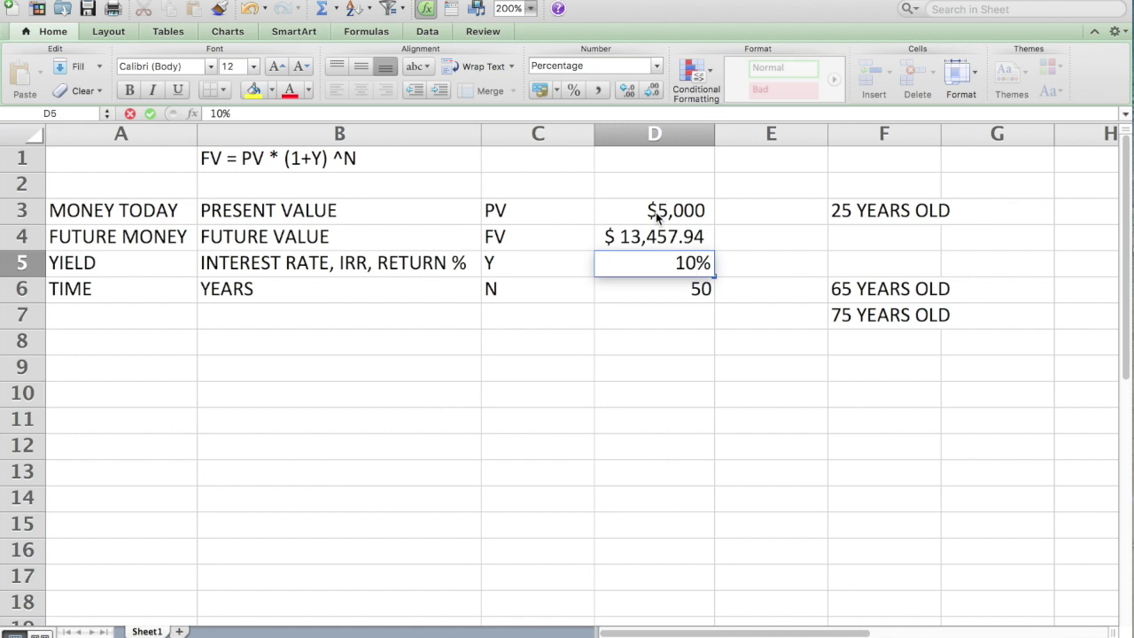
pyautogui.press('Return')
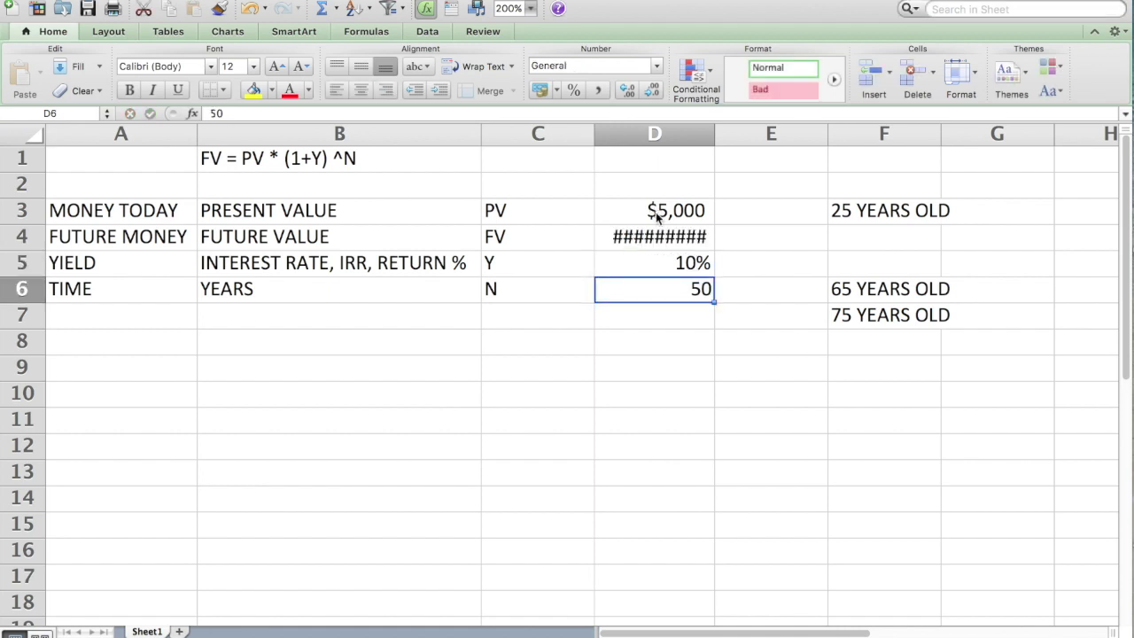
pyautogui.moveTo(716, 143); pyautogui.dragTo(726, 142)
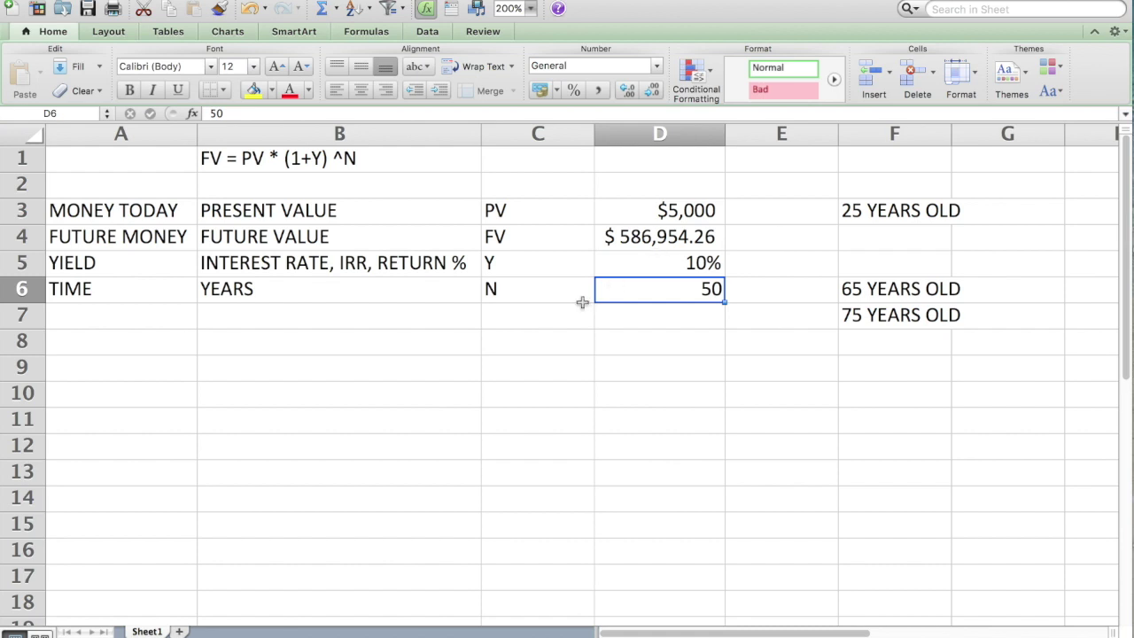
pyautogui.click(532, 289)
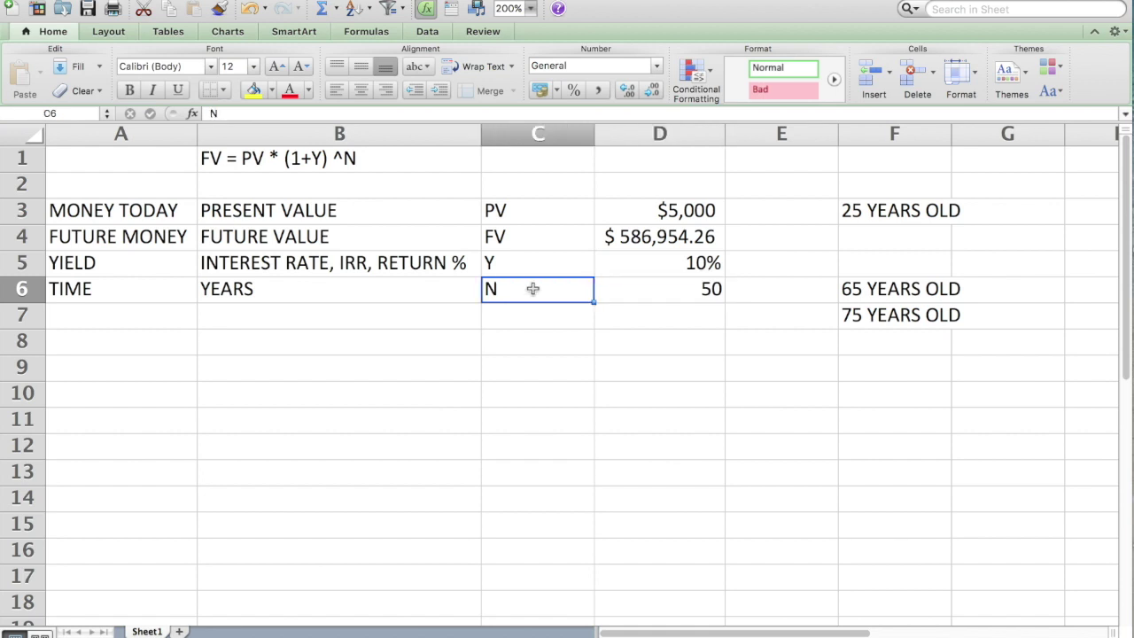
pyautogui.click(347, 295)
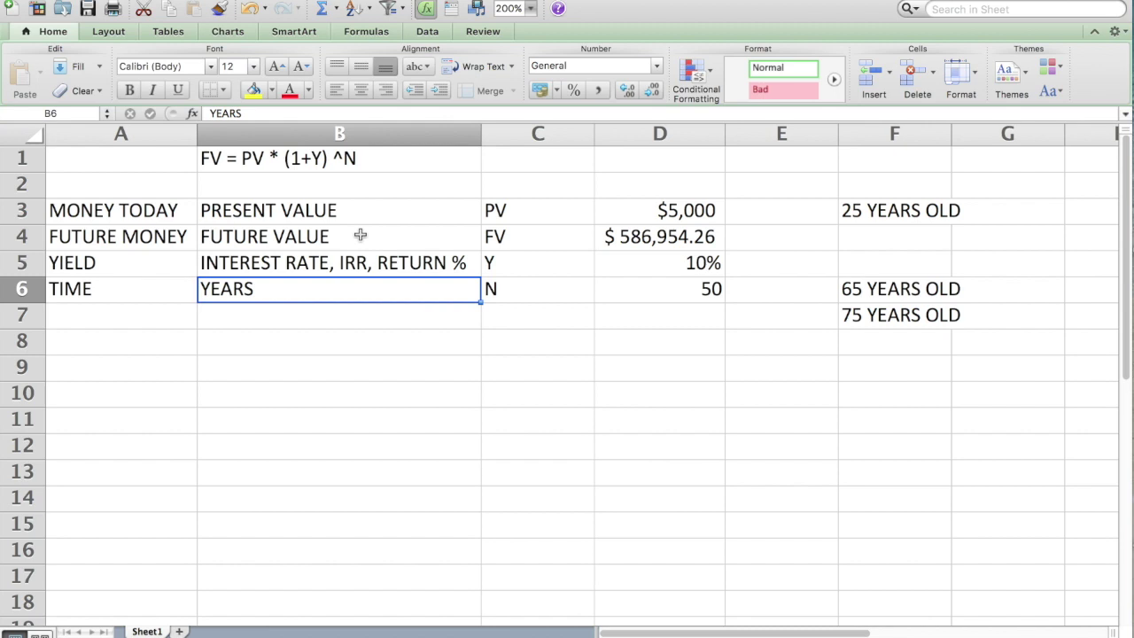
pyautogui.click(615, 210)
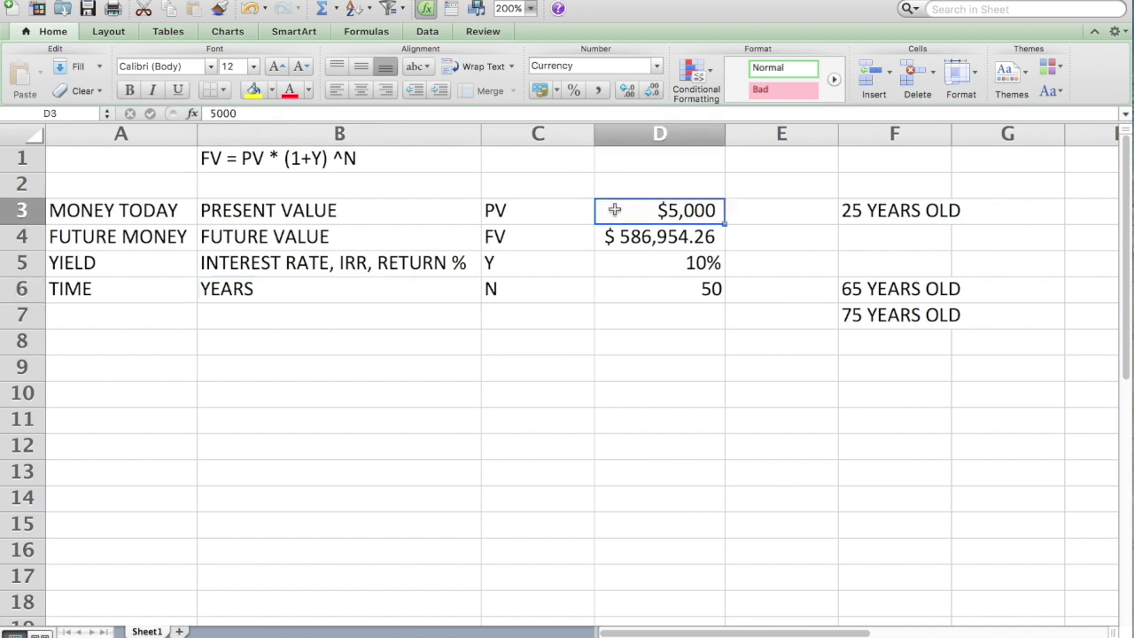